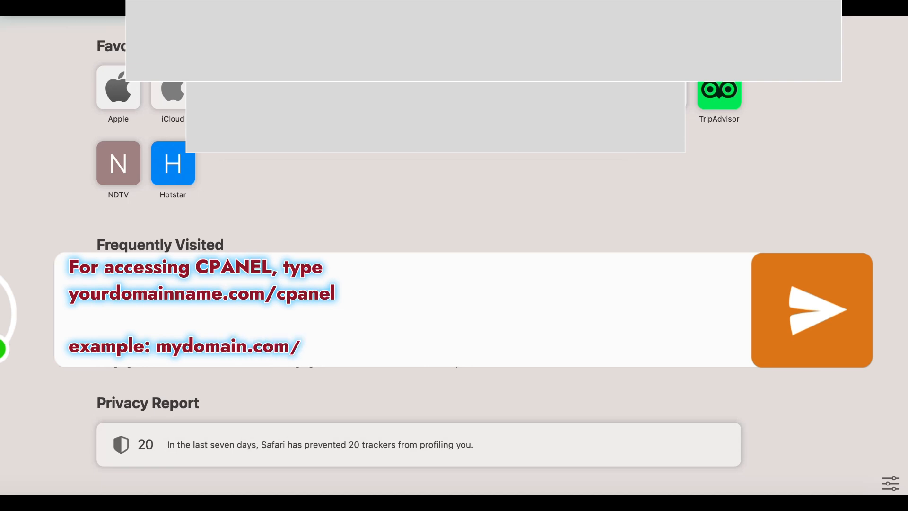
Load yourdomain.com/cpanel in Safari to bring up the cPanel login page
key("Return")
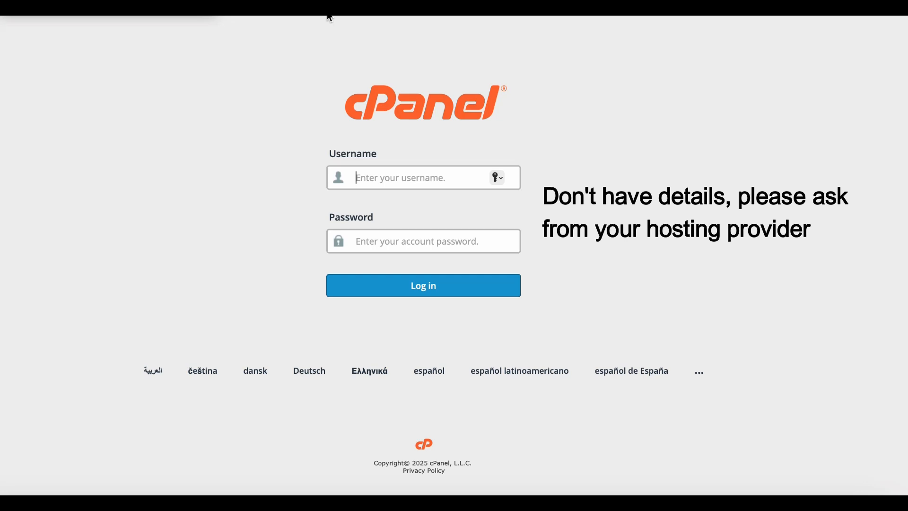
Submit the account username and password, then clear the password after the 'login is invalid' error
type("c")
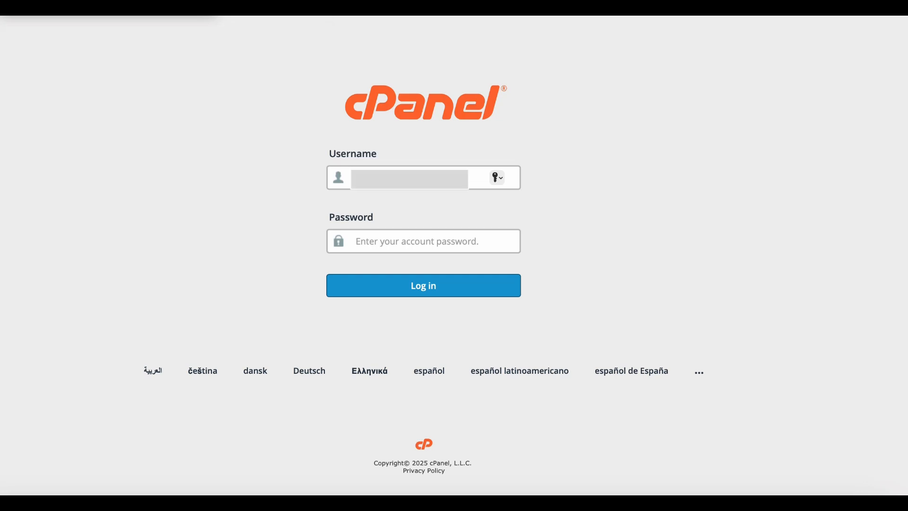
key("Tab")
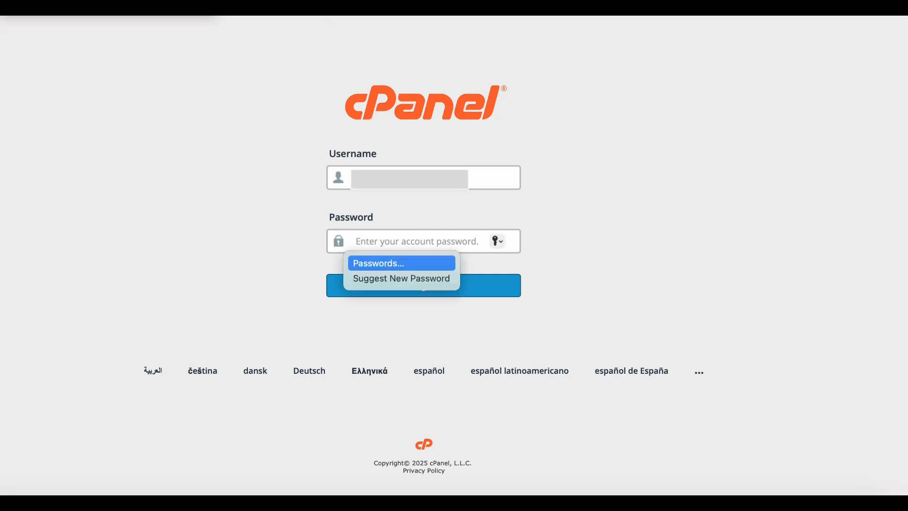
type("••••••••••")
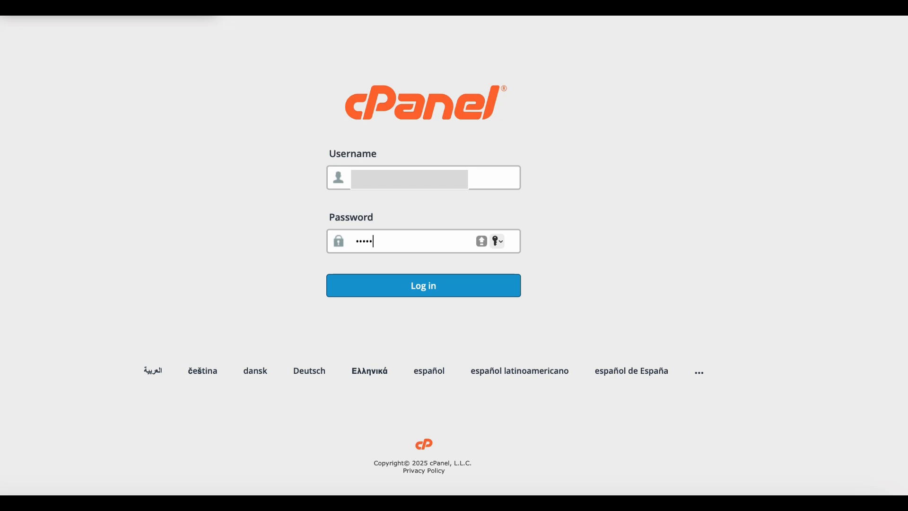
type("••")
key("Return")
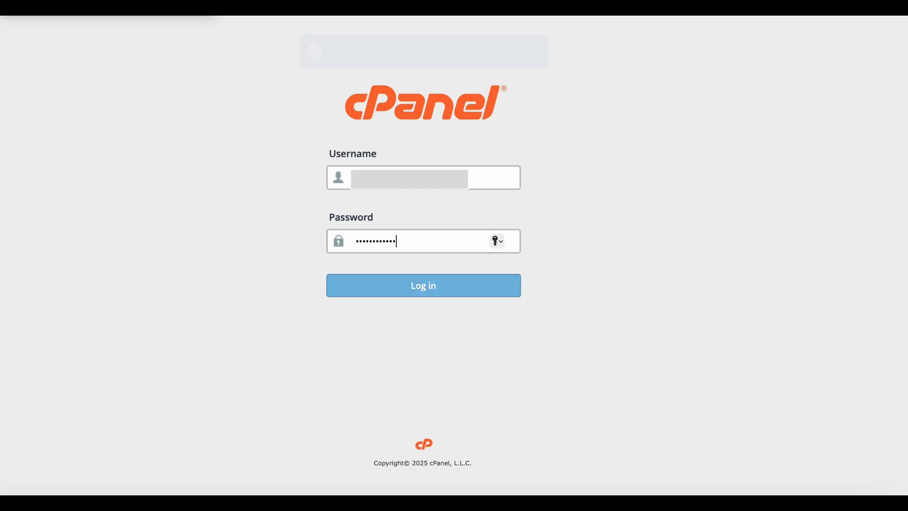
key("BackSpace")
key("BackSpace")
key("BackSpace")
key("BackSpace")
key("BackSpace")
key("BackSpace")
key("BackSpace")
key("BackSpace")
key("BackSpace")
key("BackSpace")
key("BackSpace")
key("BackSpace")
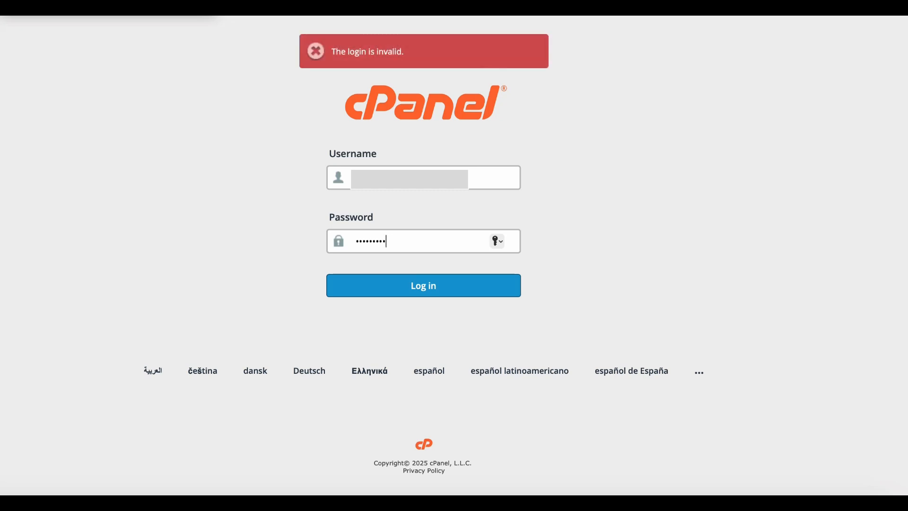
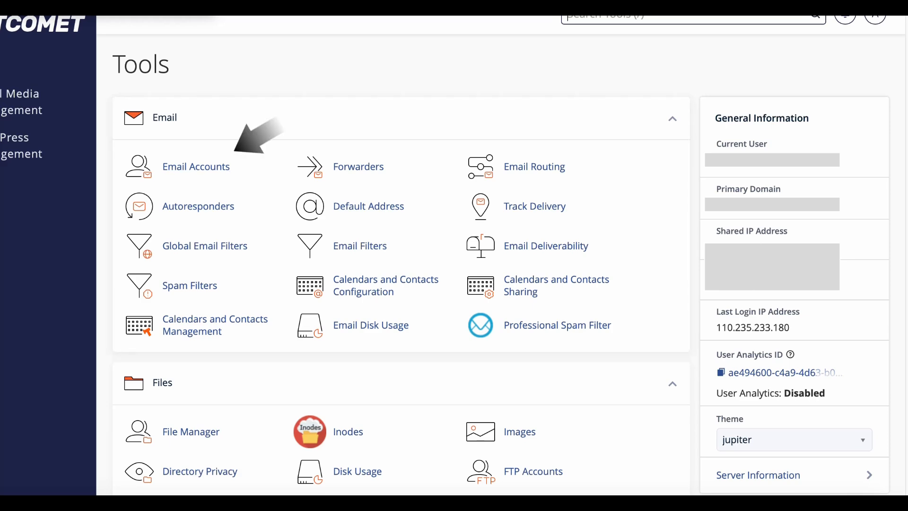
Open the Email Accounts page from the Email section of cPanel's Tools page
scroll(401, 265, "down", 12)
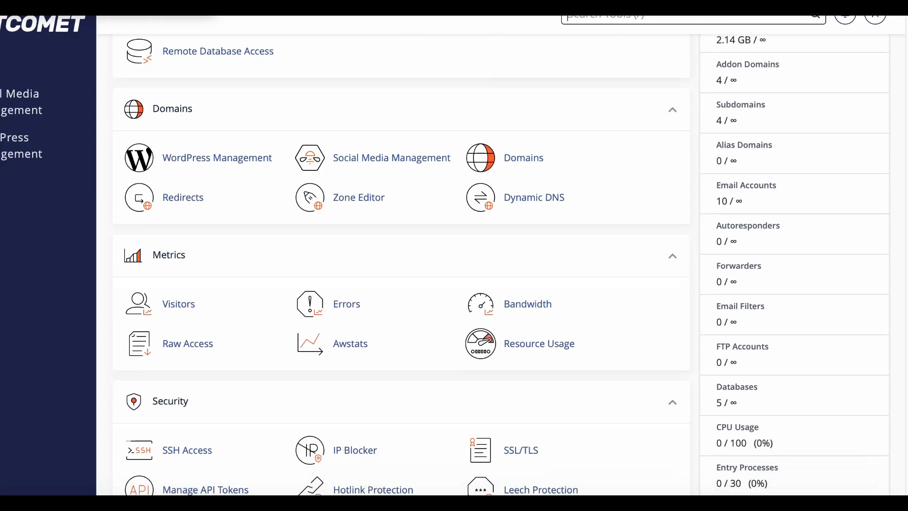
scroll(401, 265, "down", 7)
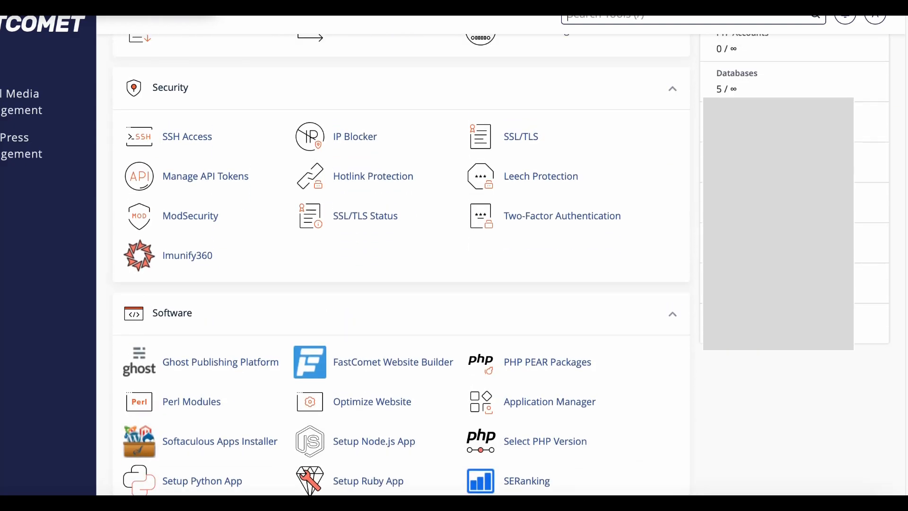
scroll(401, 264, "up", 19)
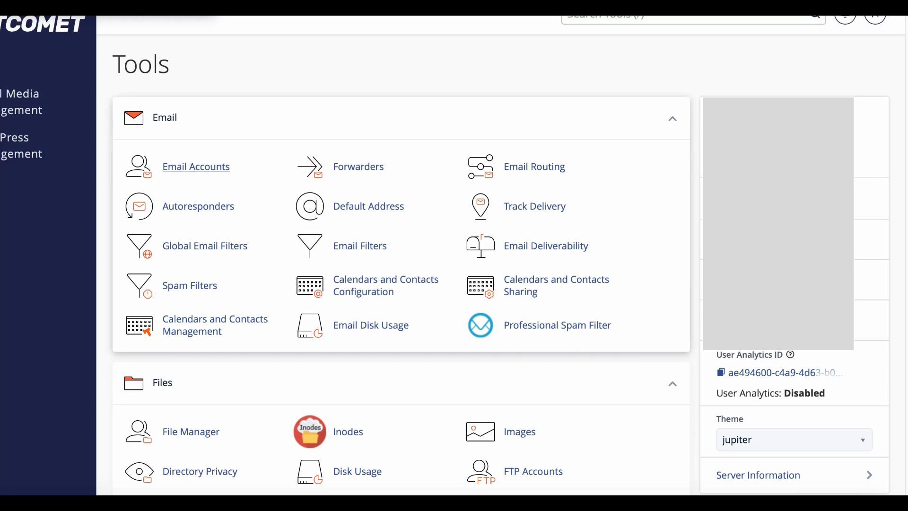
left_click(196, 166)
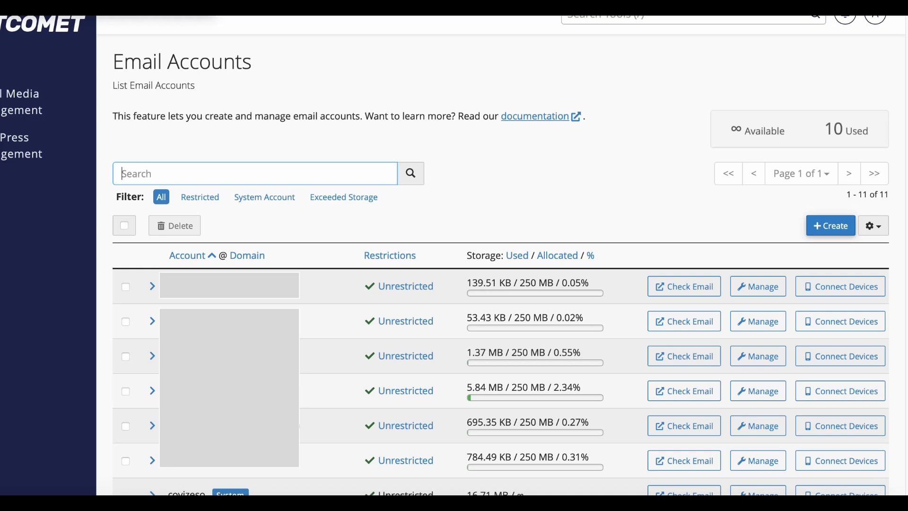
Start a new email account with + Create and select its domain in the Domain dropdown
left_click(831, 225)
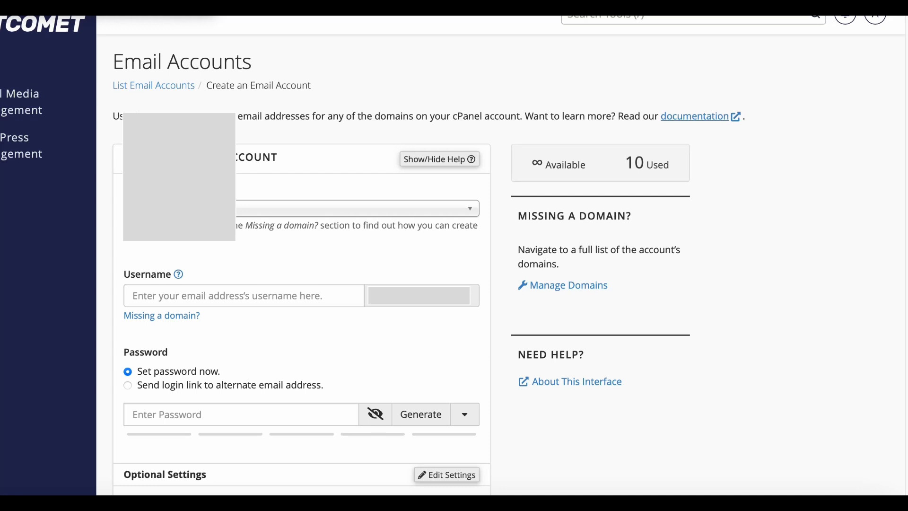
left_click(302, 209)
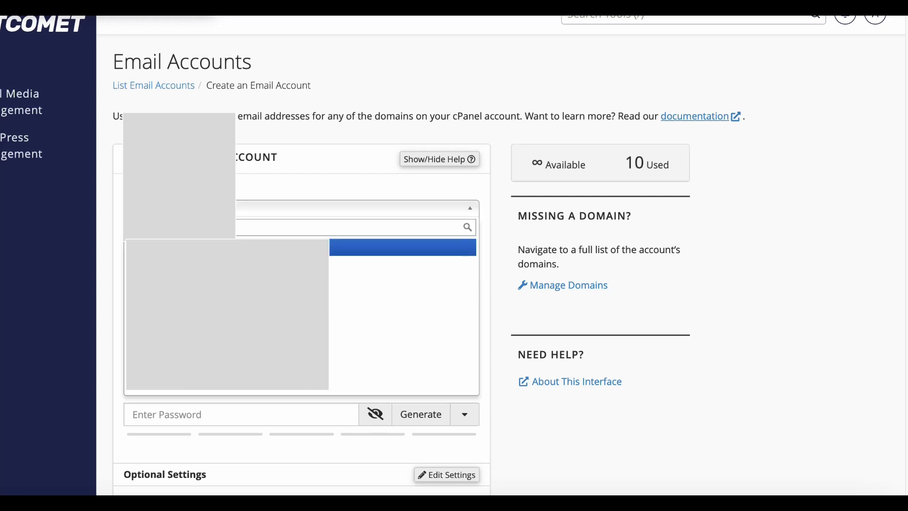
left_click(227, 247)
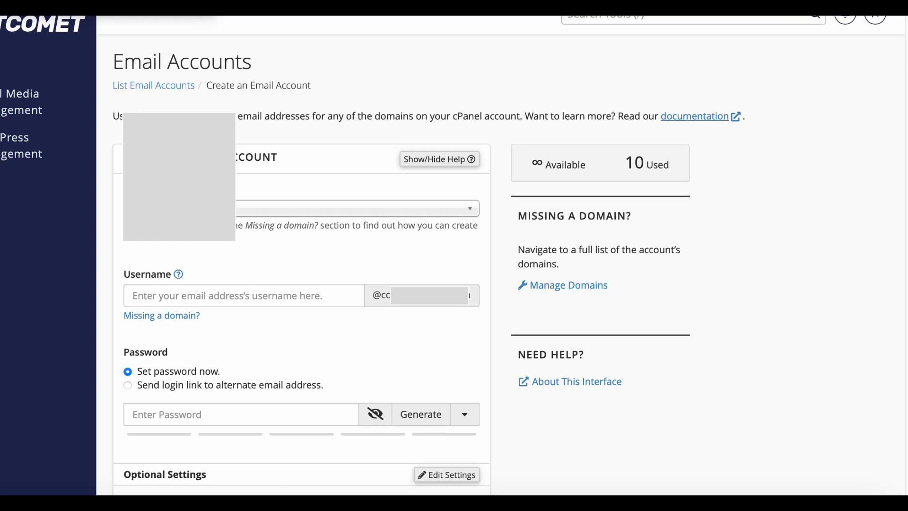
left_click(302, 209)
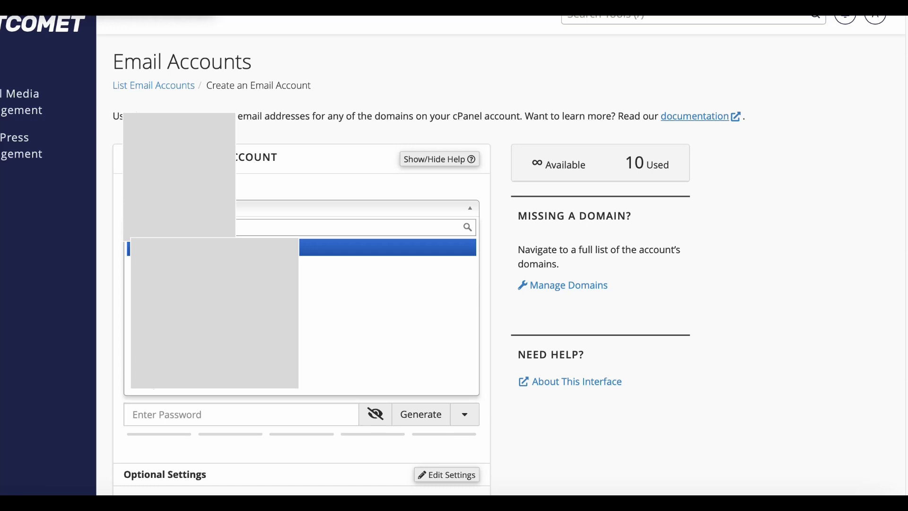
left_click(301, 209)
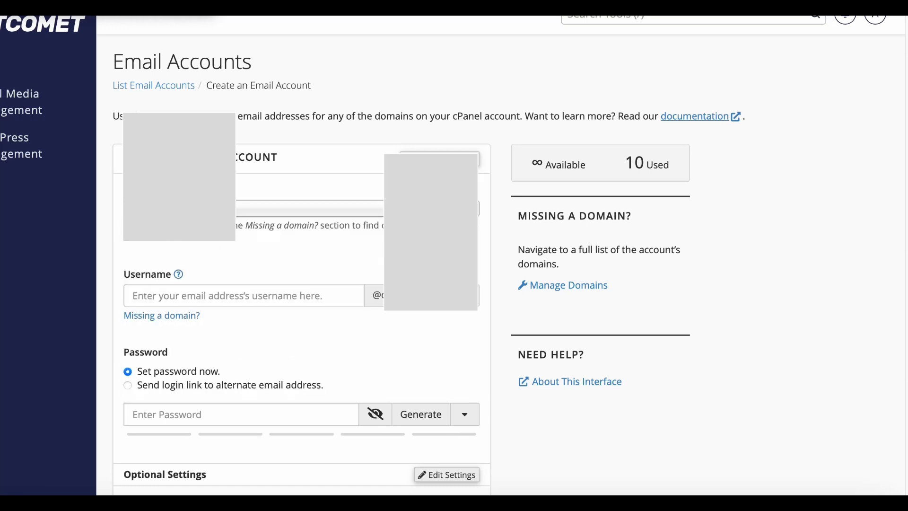
scroll(427, 265, "down", 2)
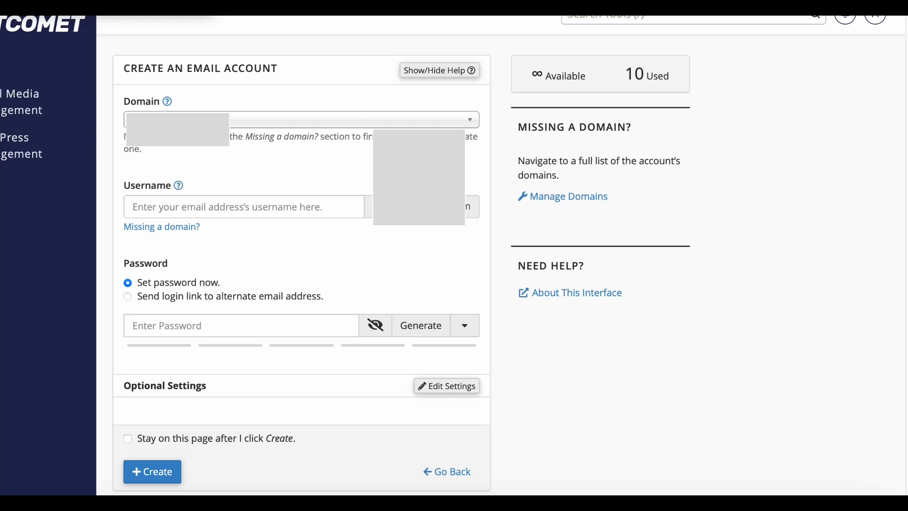
left_click(244, 206)
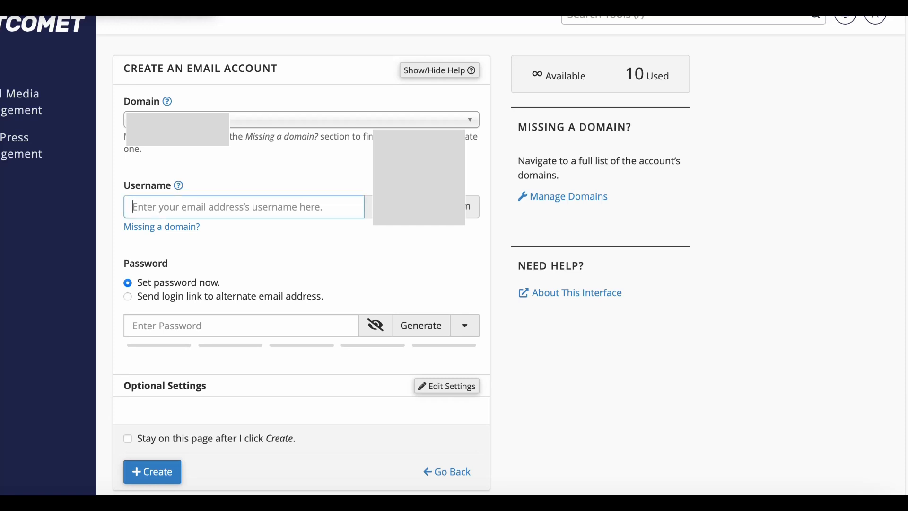
type("its")
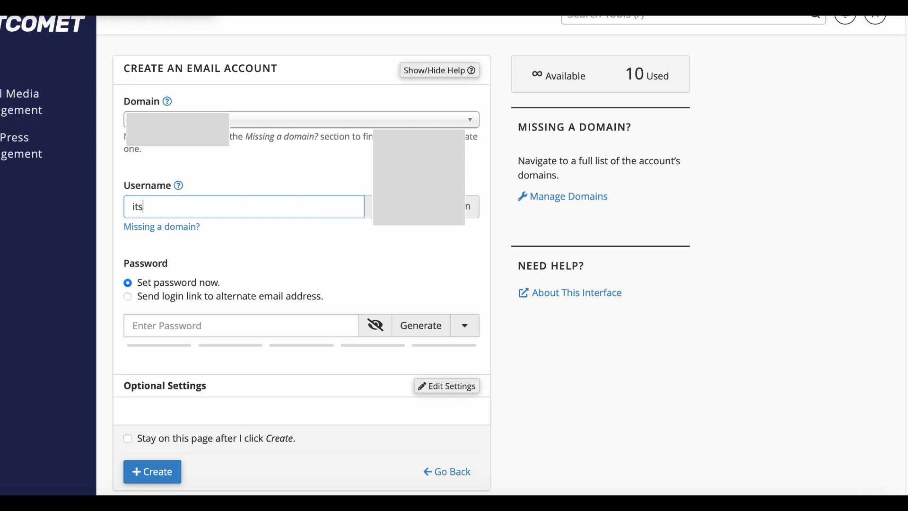
type("ervices")
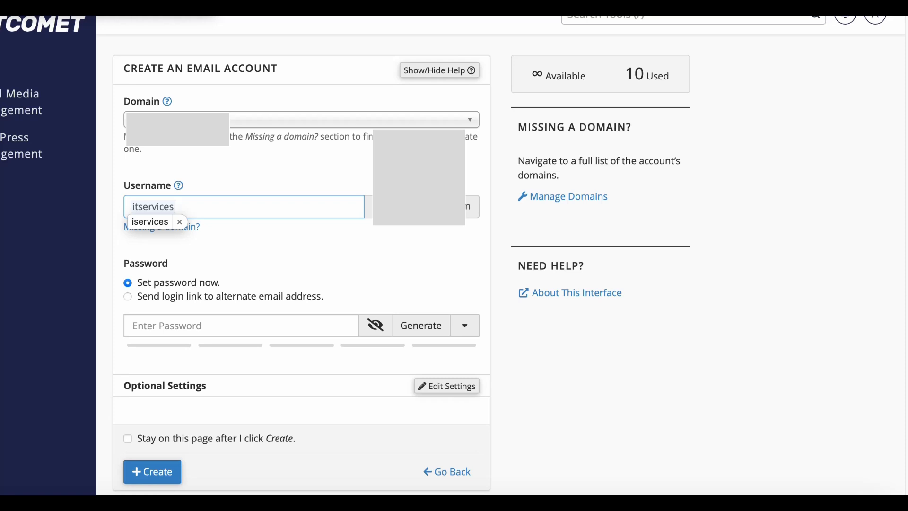
scroll(302, 265, "down", 2)
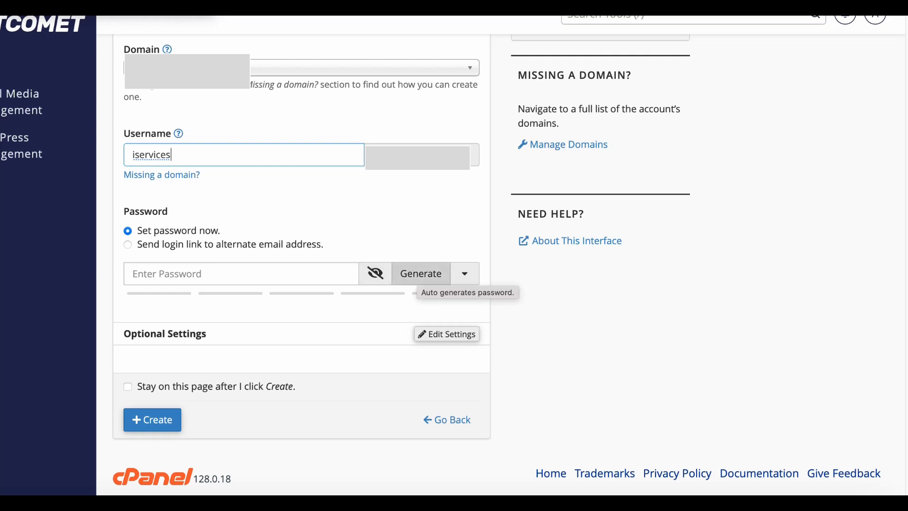
left_click(421, 274)
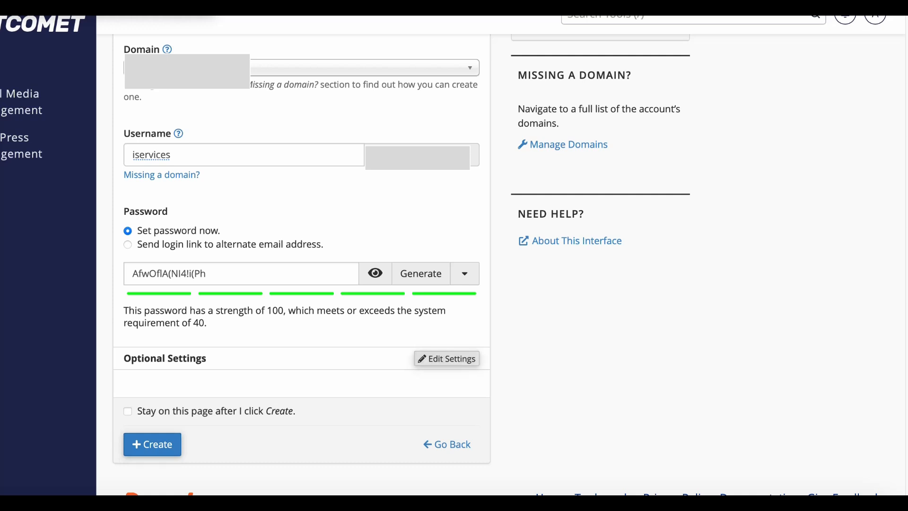
left_click(447, 358)
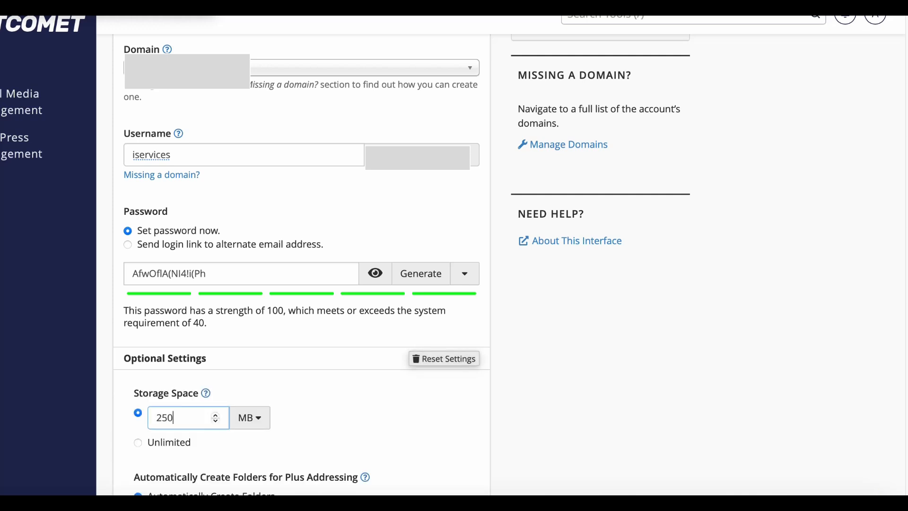
Set storage space to 500 MB, keep 'Send a welcome email' checked, and create the account
scroll(303, 264, "down", 4)
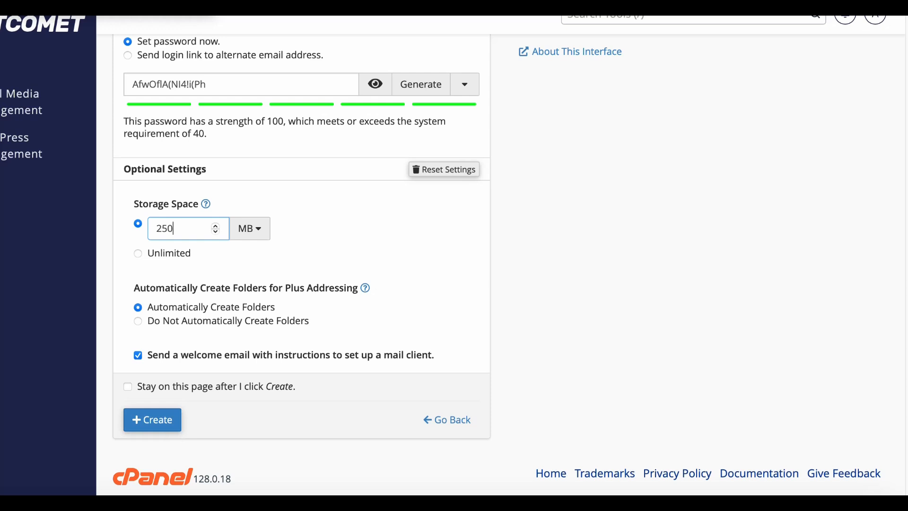
left_click(137, 253)
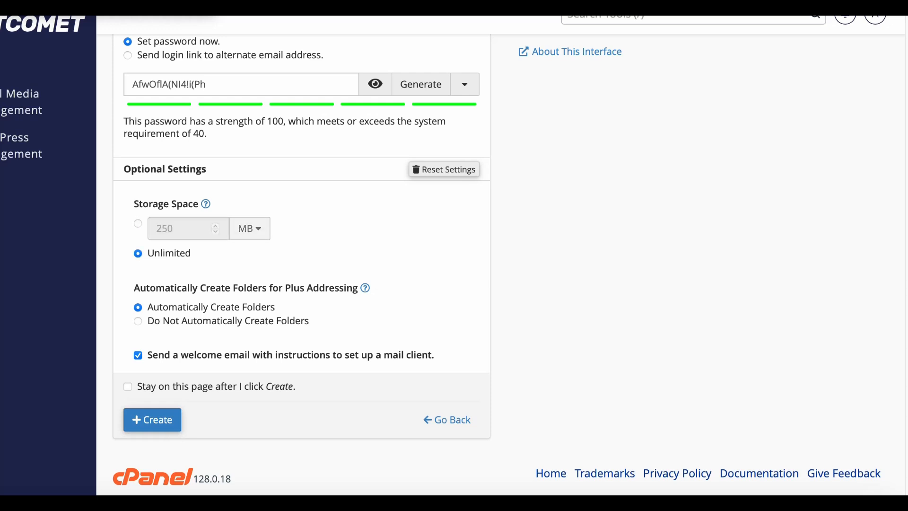
left_click(138, 224)
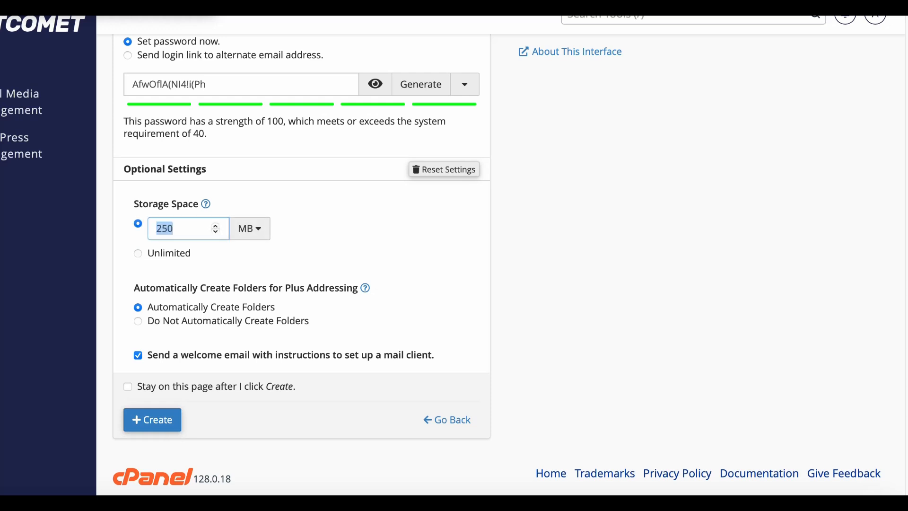
type("500")
left_click(138, 355)
left_click(138, 355)
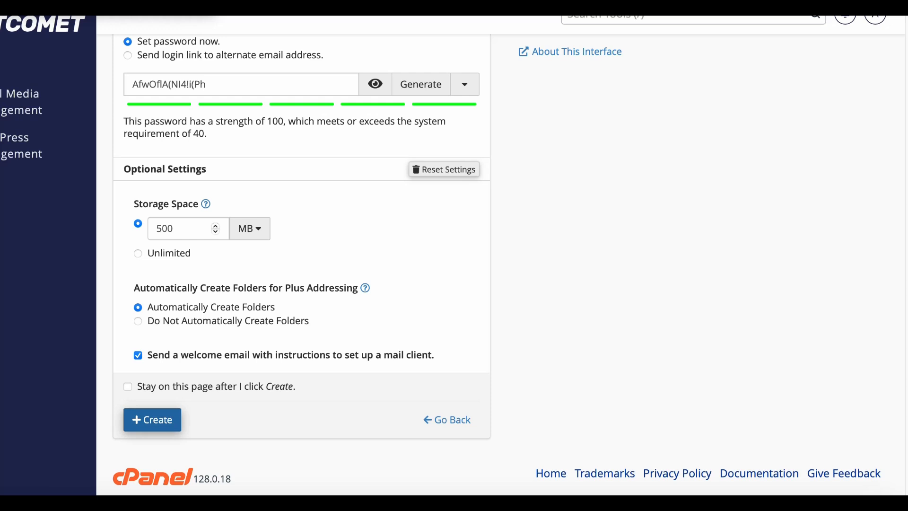
left_click(152, 420)
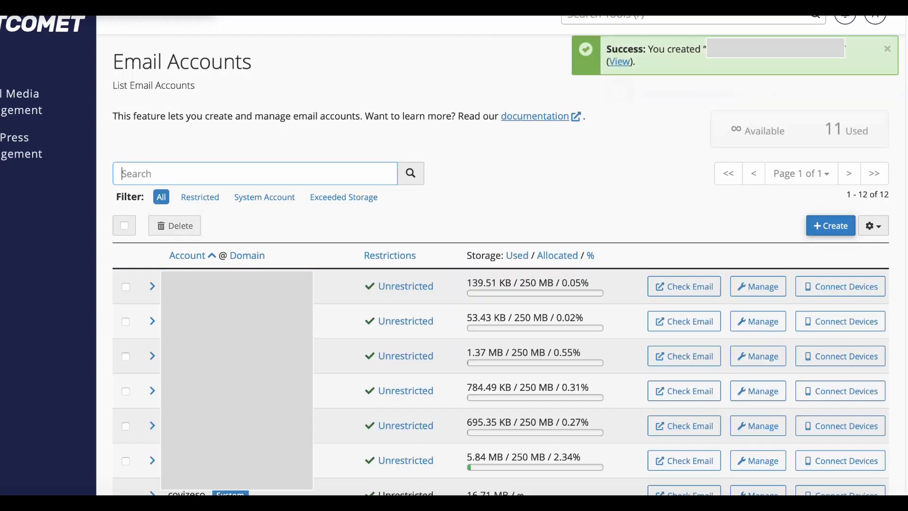
Scroll the Email Accounts list to the new account showing 0 bytes of 500 MB used
scroll(501, 265, "down", 2)
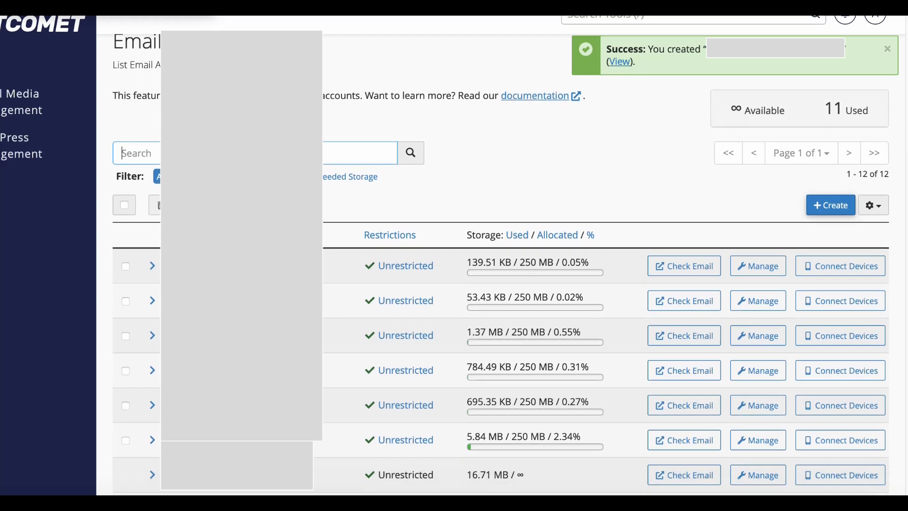
scroll(501, 265, "down", 3)
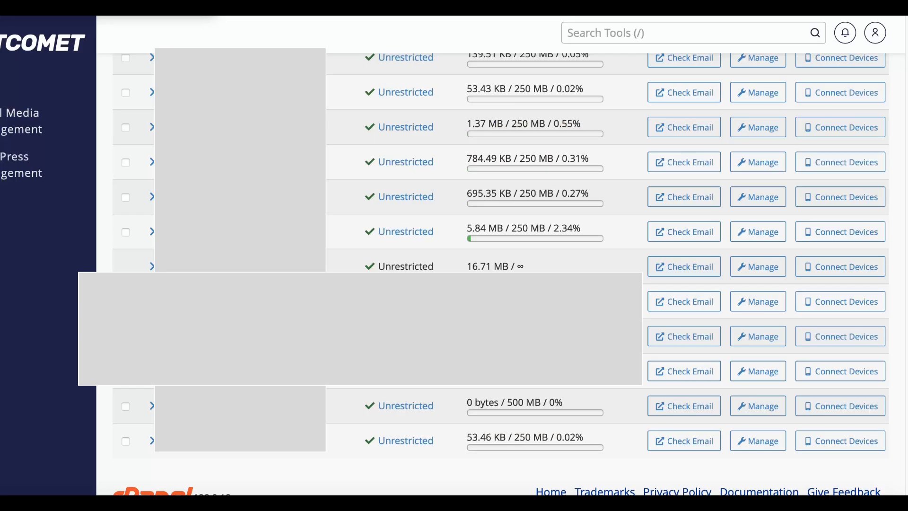
Open the new account's settings and type a new password, showing it as plain text
left_click(758, 406)
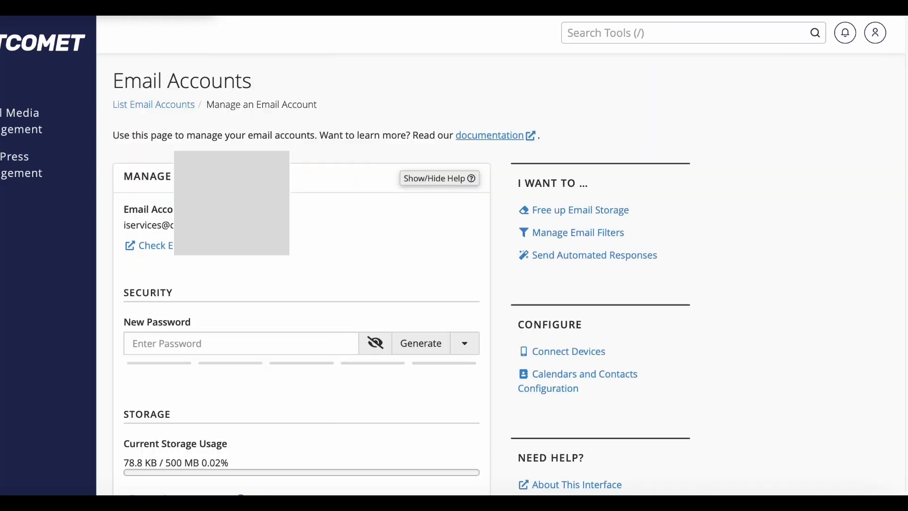
scroll(402, 272, "down", 2)
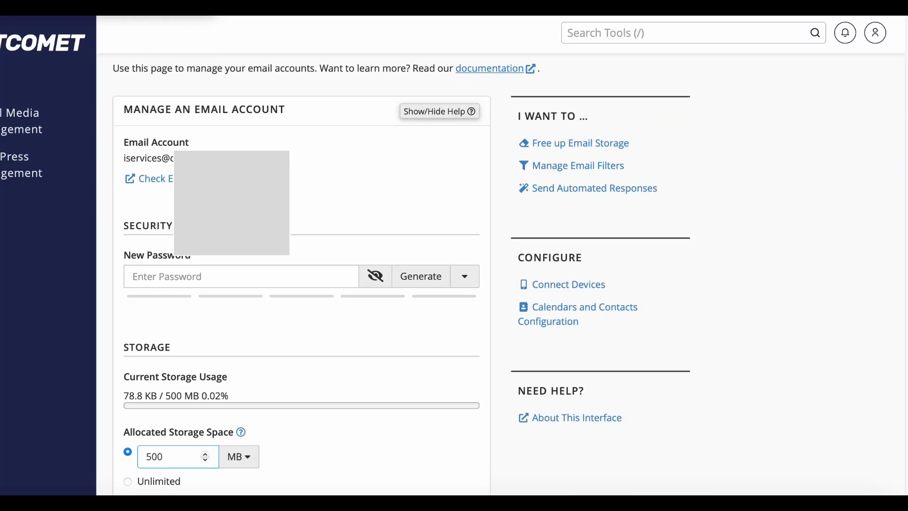
left_click(232, 276)
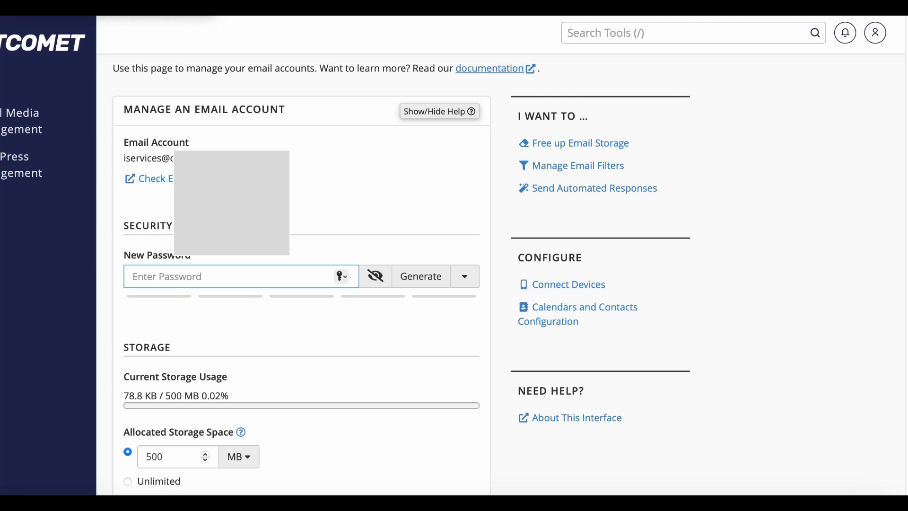
key("Caps_Lock")
type("•")
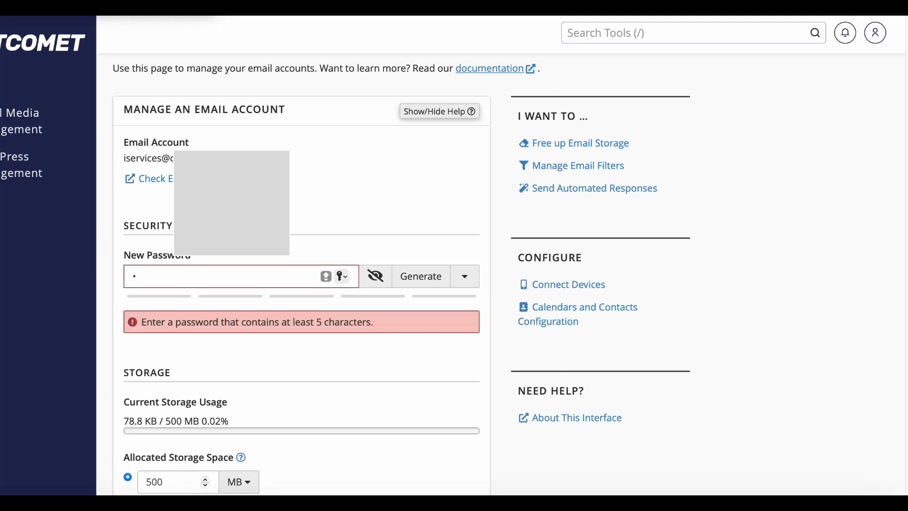
type("••••••••")
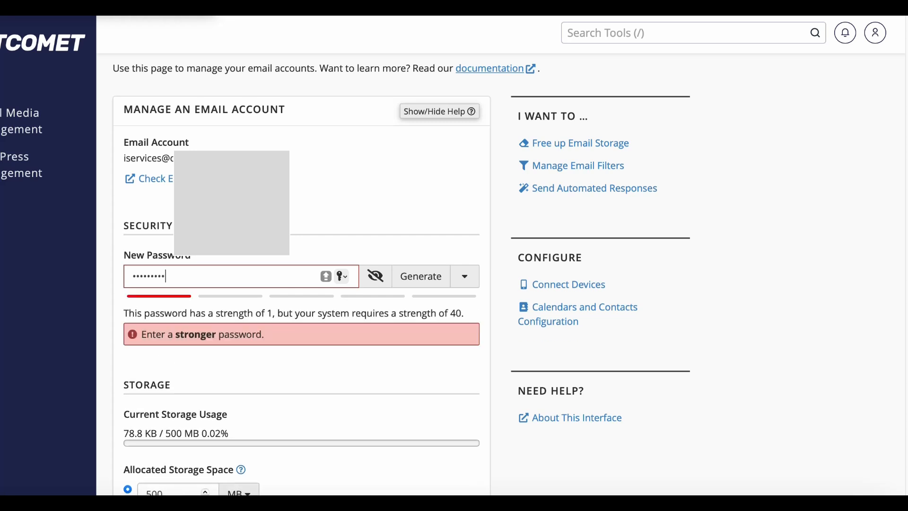
left_click(376, 276)
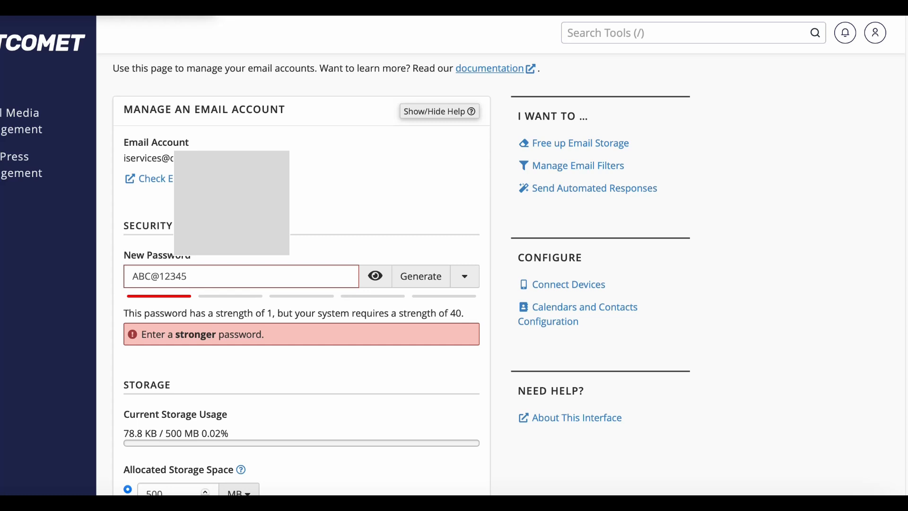
Edit characters in the new password until it meets the strength requirement
left_click(151, 276)
key("BackSpace")
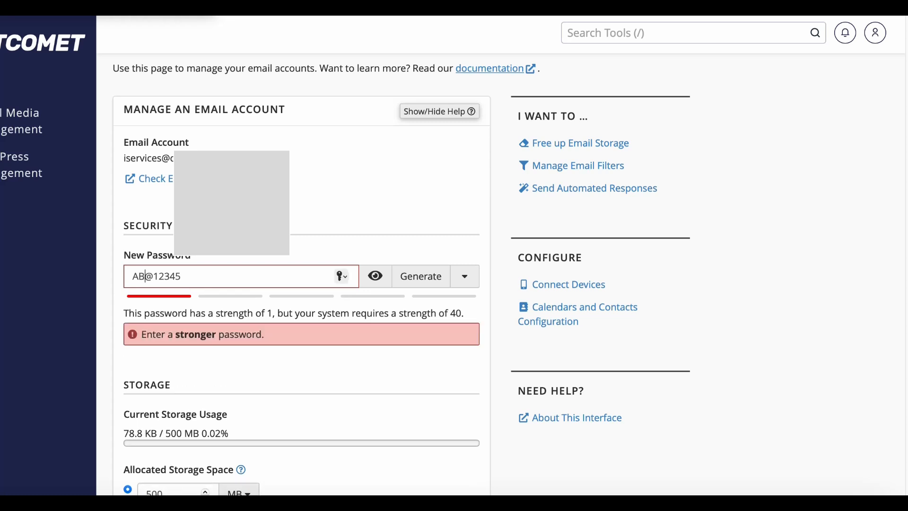
type("c")
type("@$#")
key("BackSpace")
type("@")
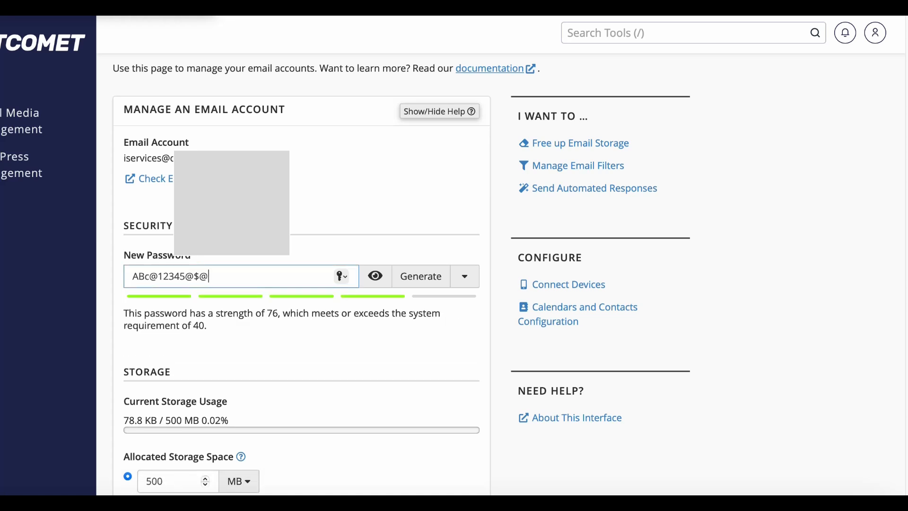
key("shift+Left")
key("shift+Left")
key("shift+Left")
key("shift+Left")
key("shift+Left")
key("shift+Left")
key("shift+Left")
key("shift+Left")
key("shift+Left")
key("shift+Left")
key("shift+Left")
key("shift+Left")
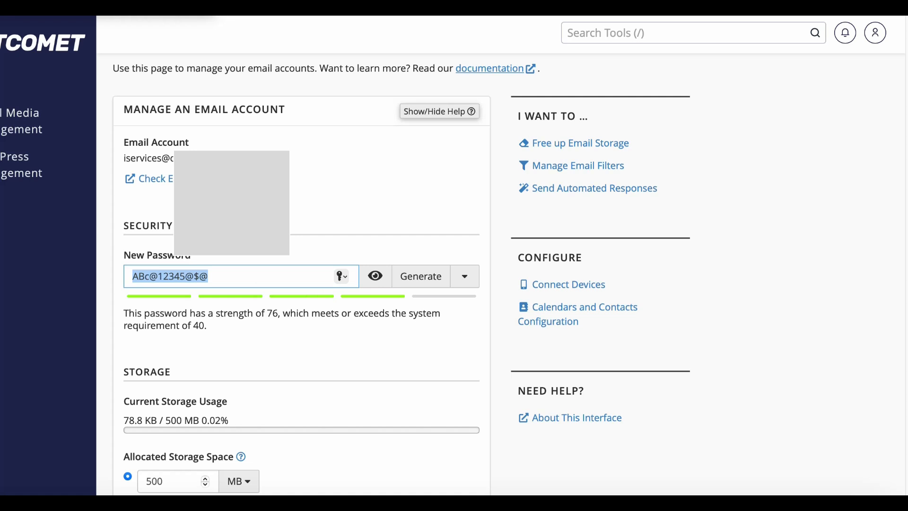
Screenshot the password section, then save with Update Email Settings
key("super+shift+4")
left_click_drag(70, 208, 545, 349)
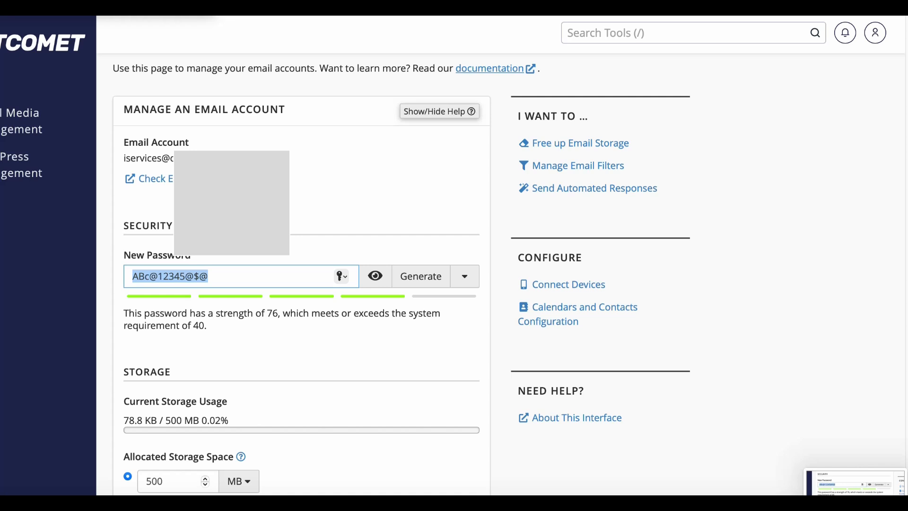
scroll(331, 331, "down", 10)
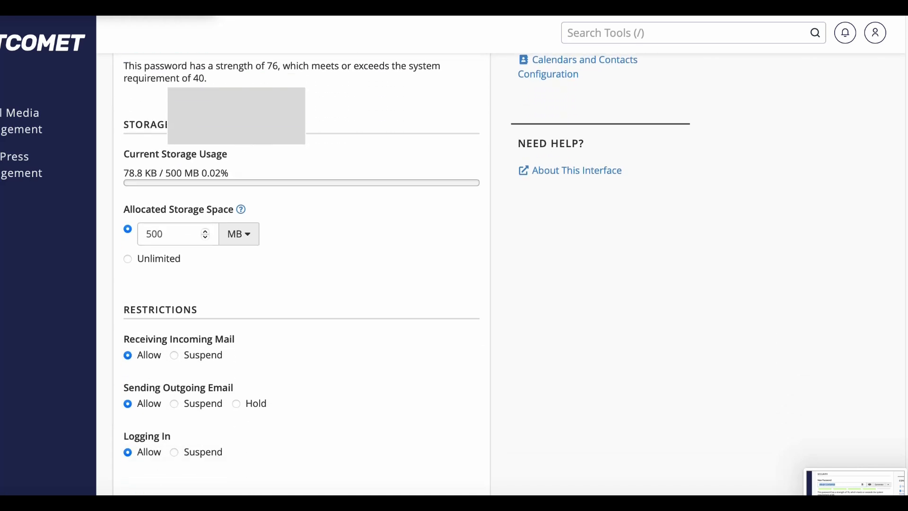
scroll(302, 275, "down", 3)
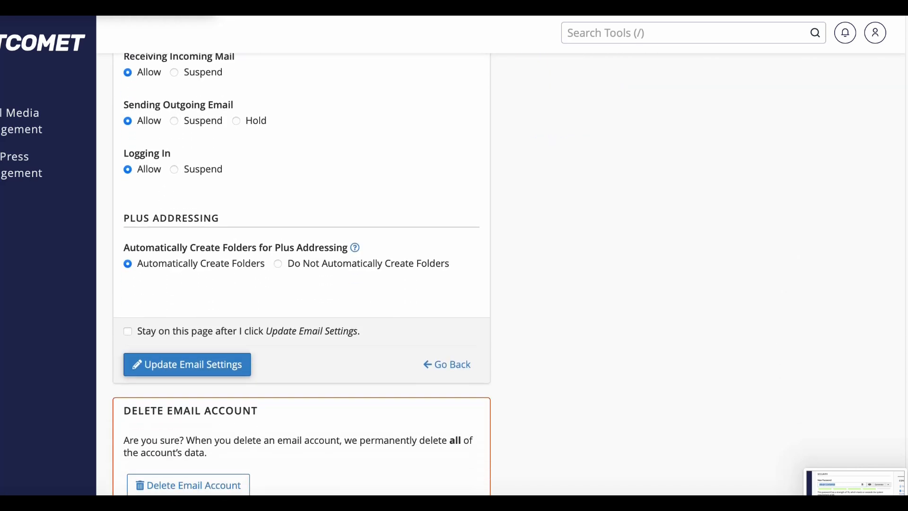
scroll(302, 274, "up", 3)
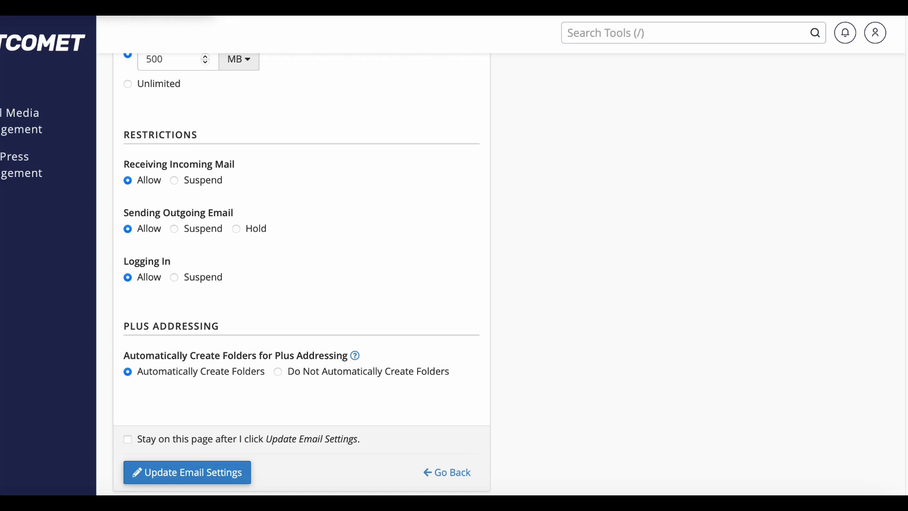
scroll(301, 275, "down", 4)
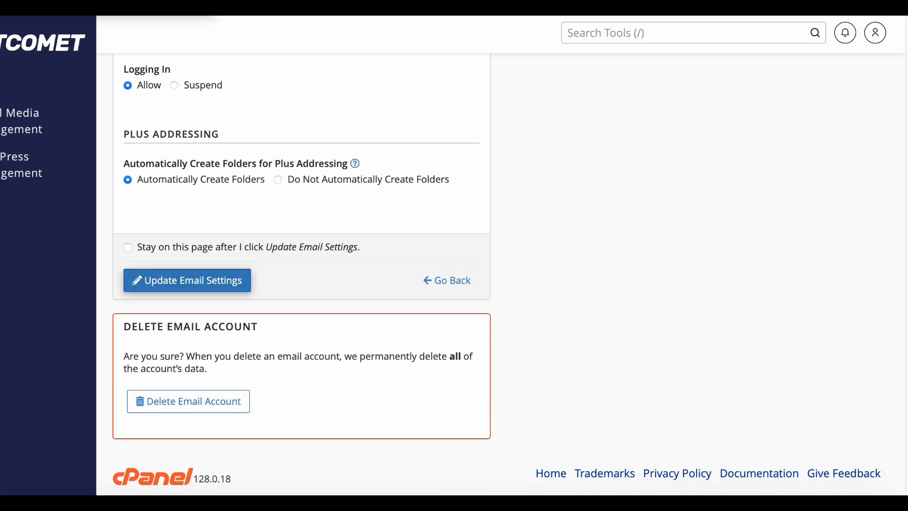
left_click(187, 280)
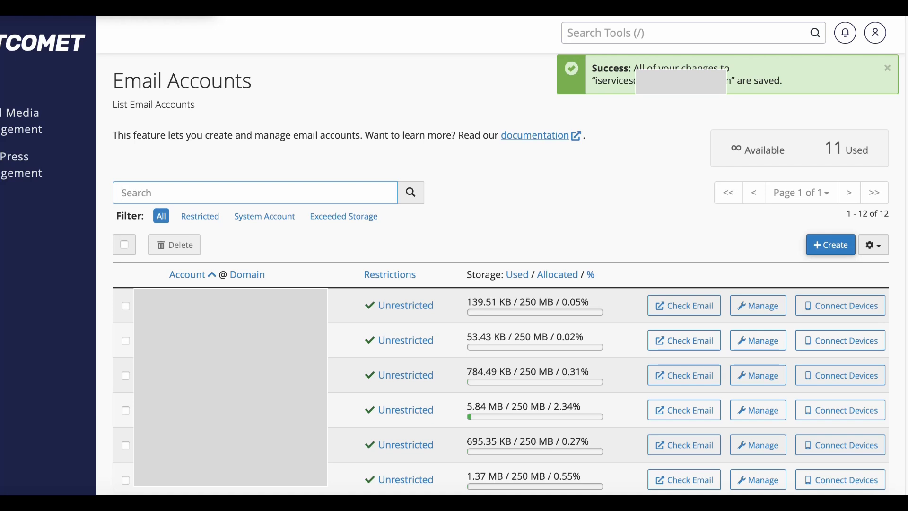
Load the domain's /webmail address in Safari's Start Page tab
left_click(669, 17)
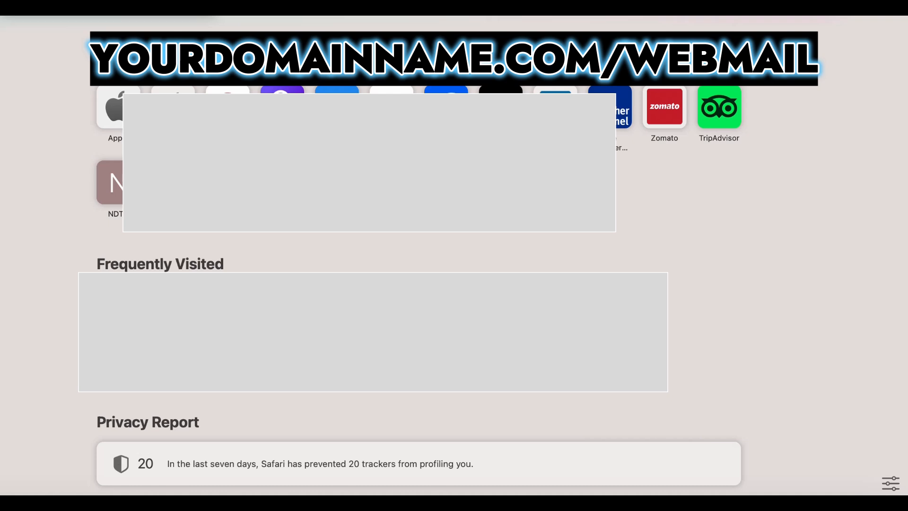
type("cov")
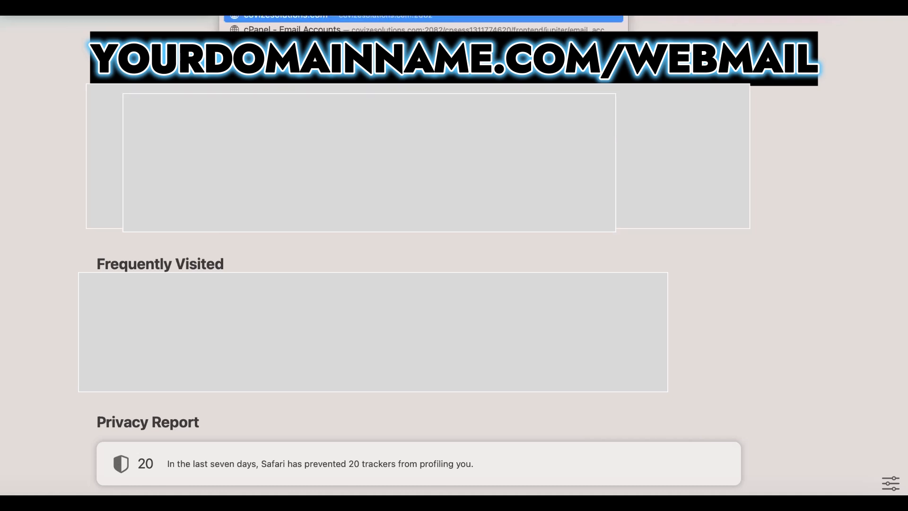
type("i")
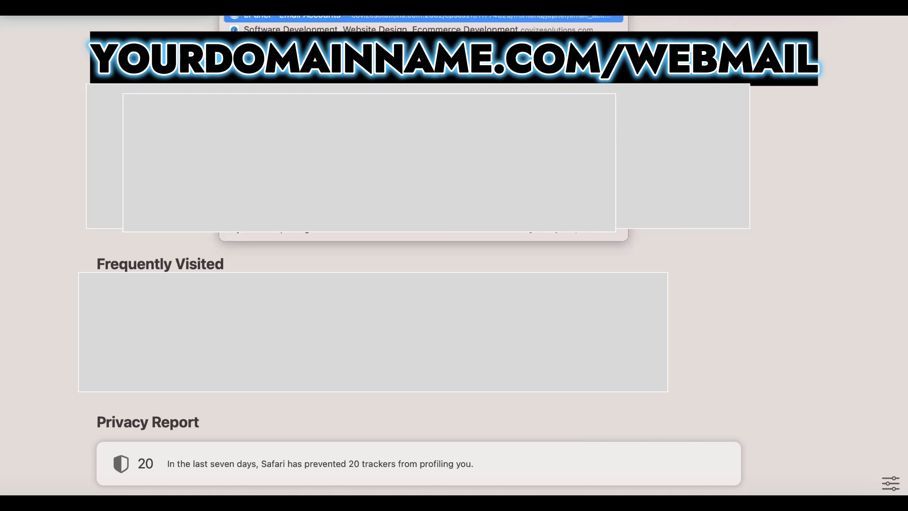
type("/")
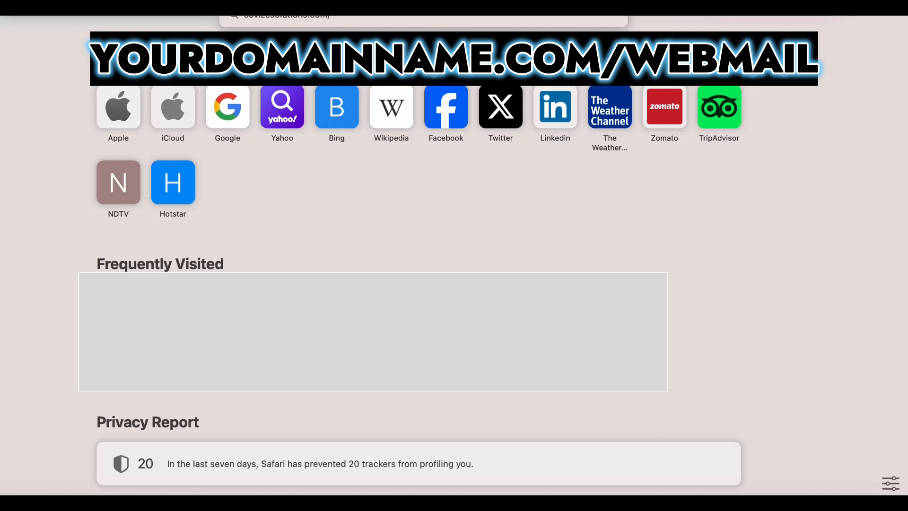
type("web")
key("Return")
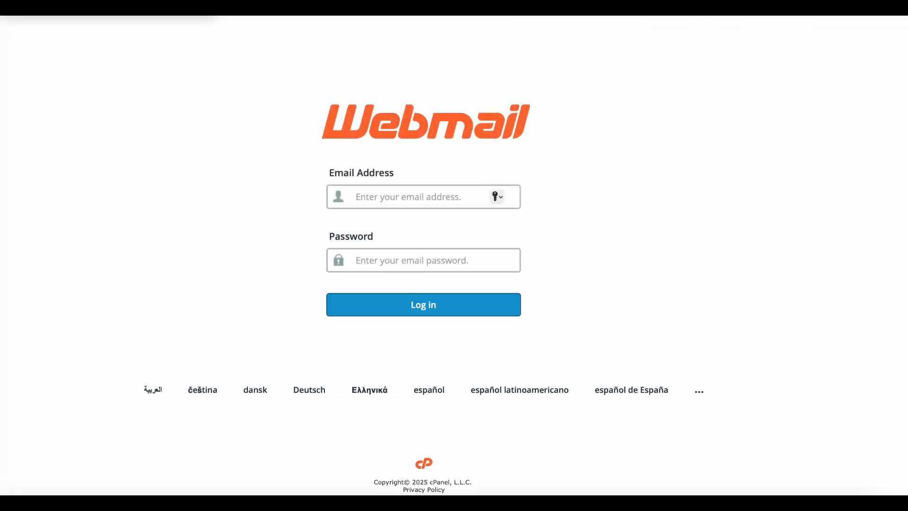
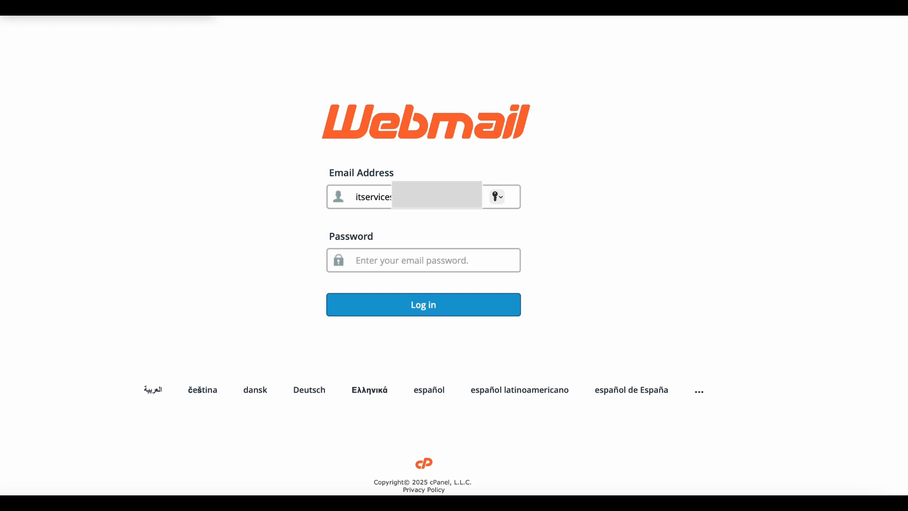
Submit the new mailbox's email address and password on the Webmail login form
key("Tab")
type("•••")
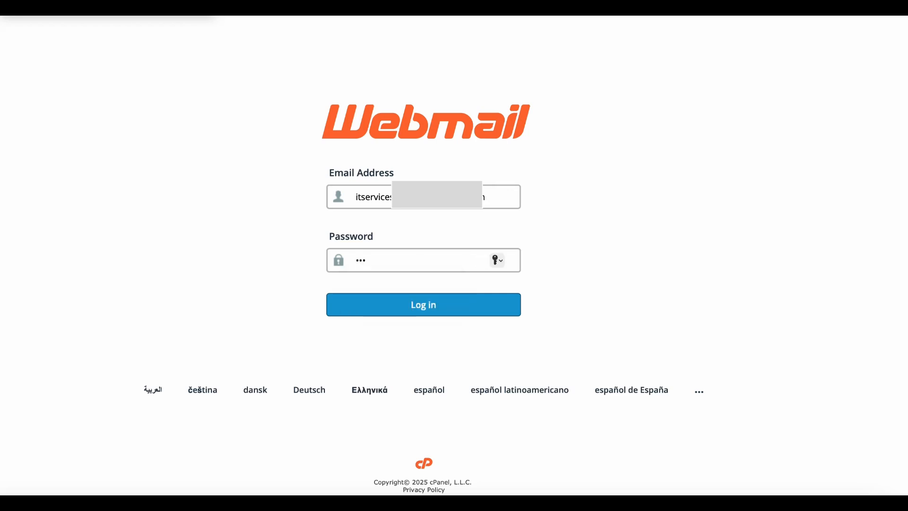
type("•••••••••")
key("Return")
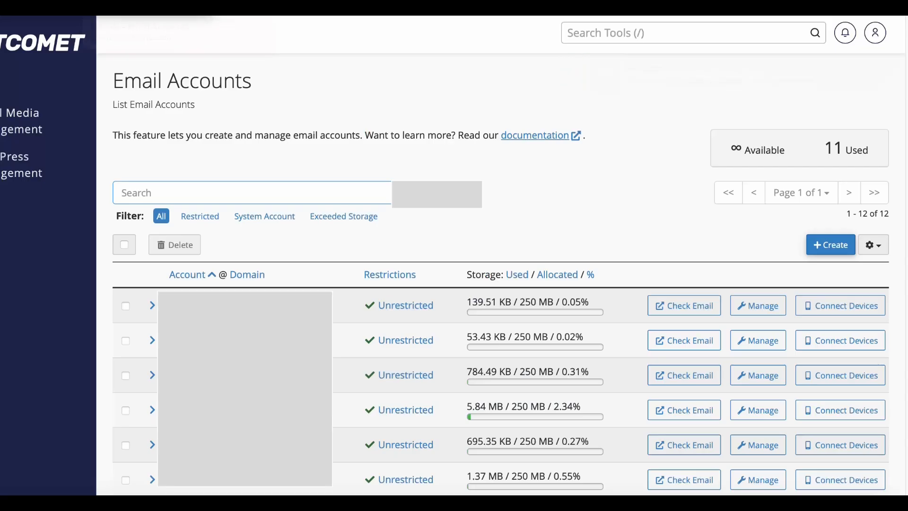
After the invalid-login error, remove a stray letter from the address and log in again
scroll(501, 275, "down", 5)
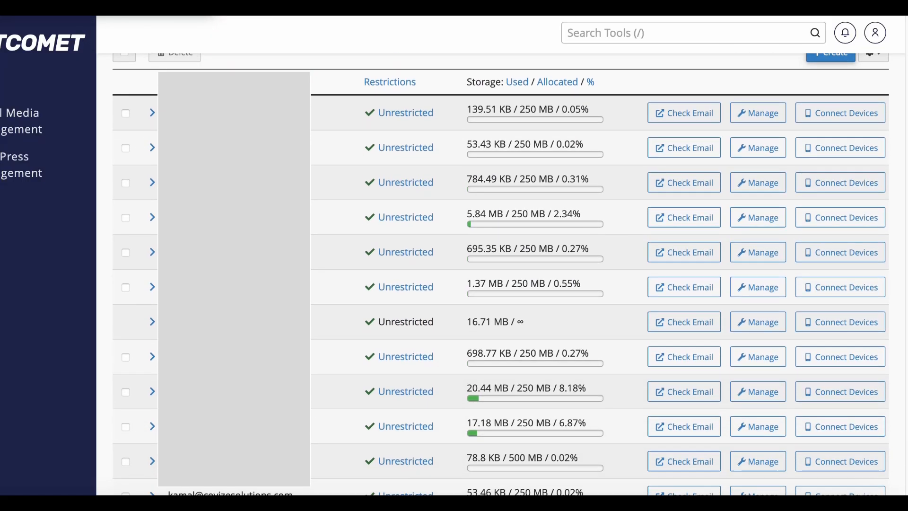
scroll(501, 274, "down", 2)
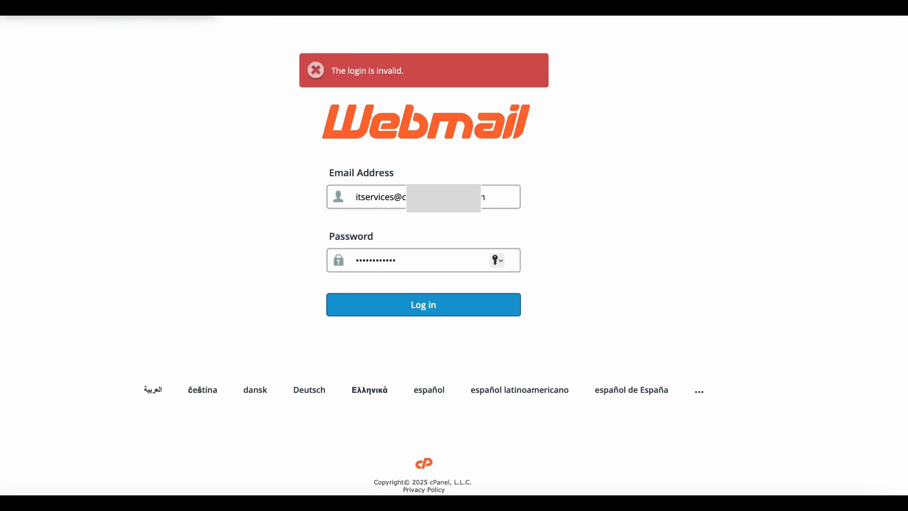
left_click(361, 197)
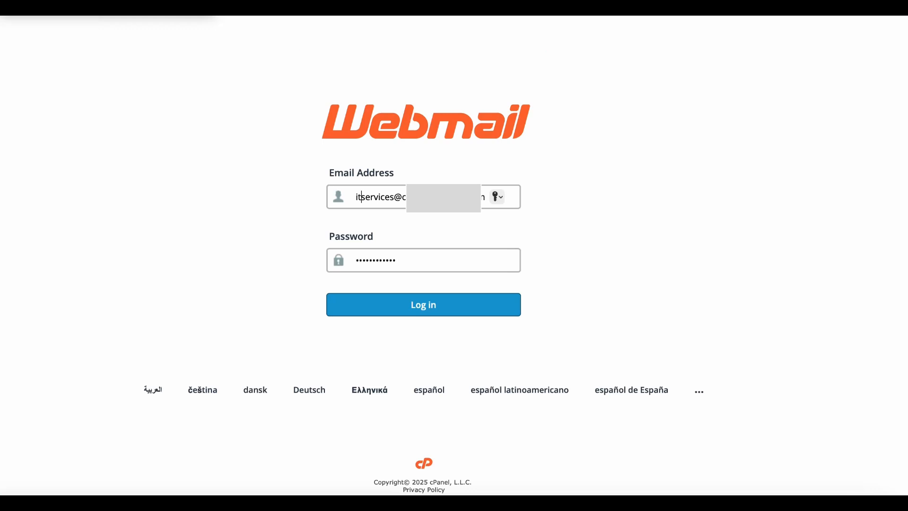
key("BackSpace")
key("Return")
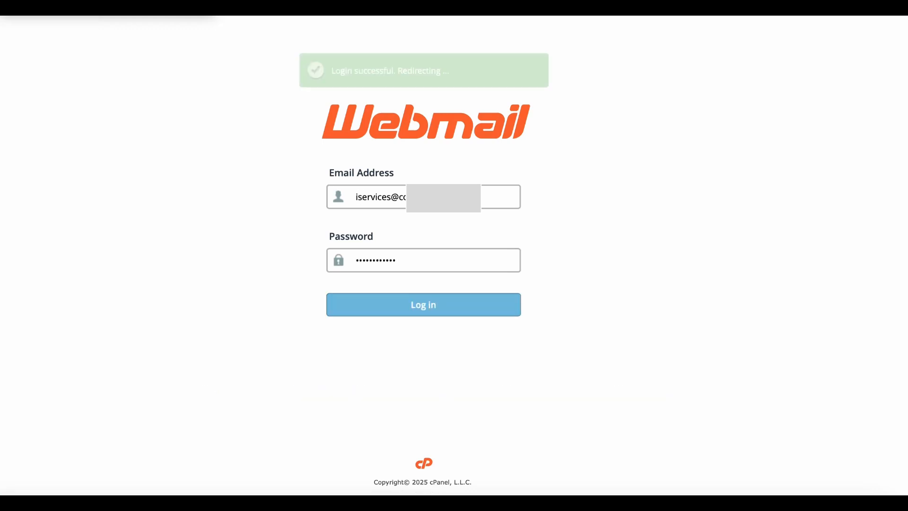
Decline Safari's password saving and tick 'Open my inbox when I log in'
left_click(424, 291)
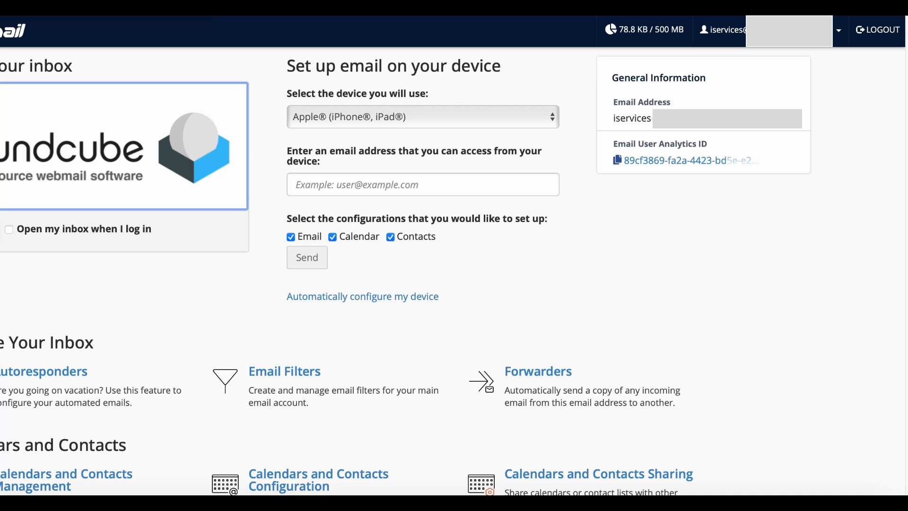
left_click(9, 229)
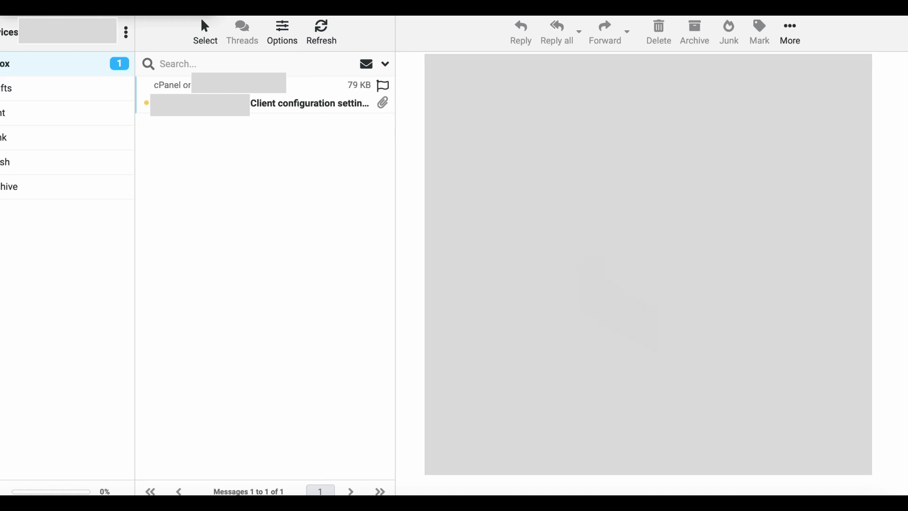
Read the Client configuration settings email's manual mail server details, then bring up the Canva whiteboard
left_click(265, 95)
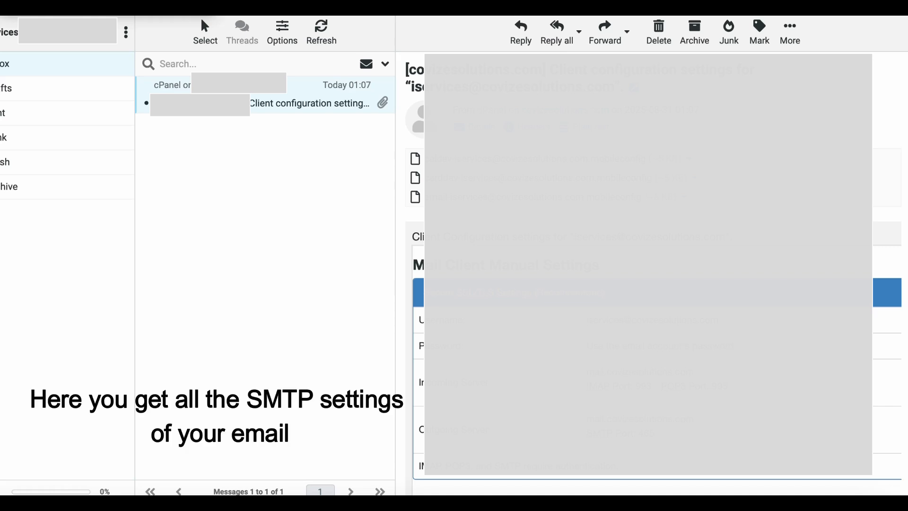
scroll(657, 270, "down", 5)
scroll(647, 273, "down", 1)
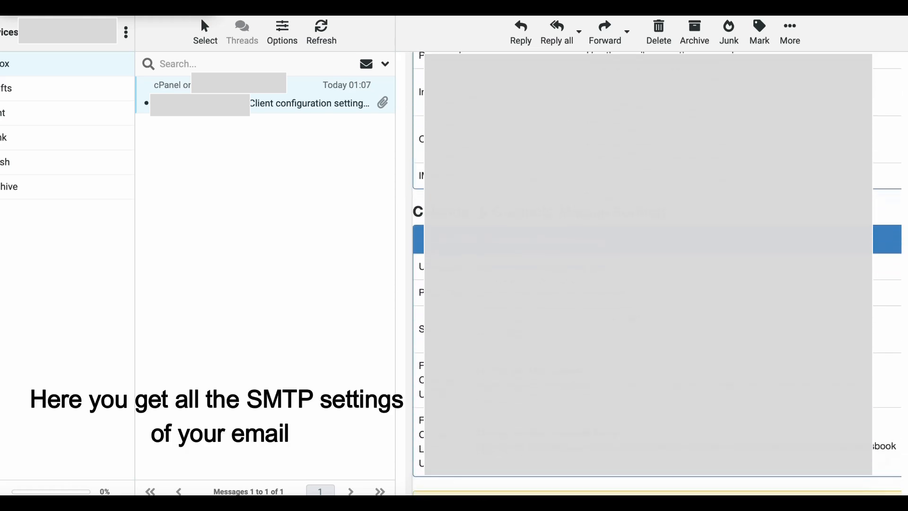
scroll(648, 273, "down", 8)
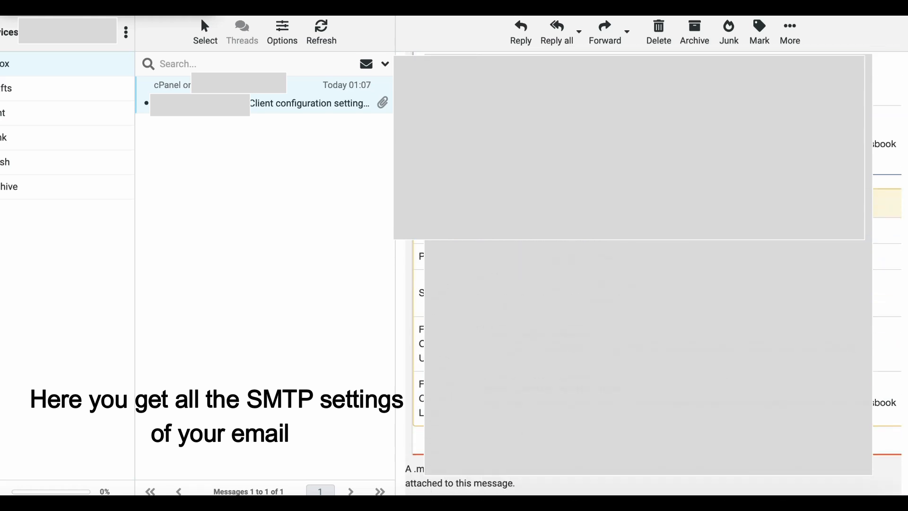
scroll(648, 273, "up", 12)
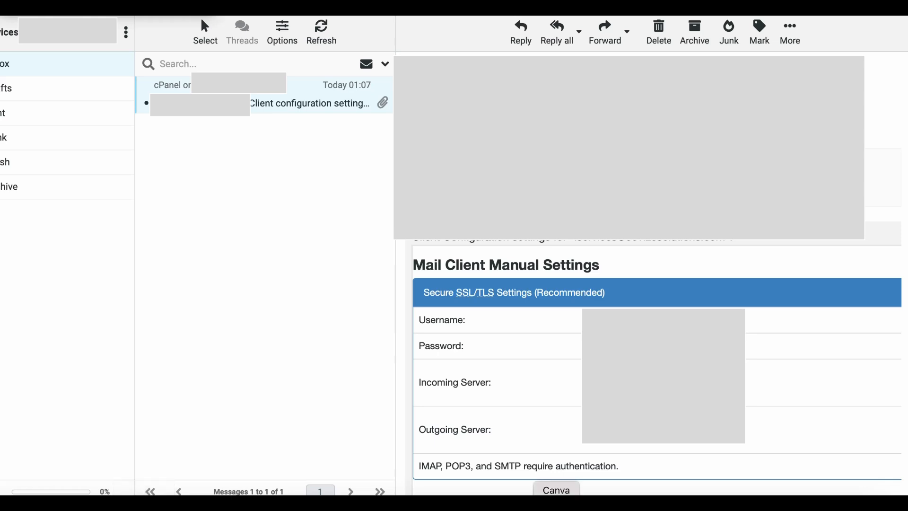
left_click(556, 505)
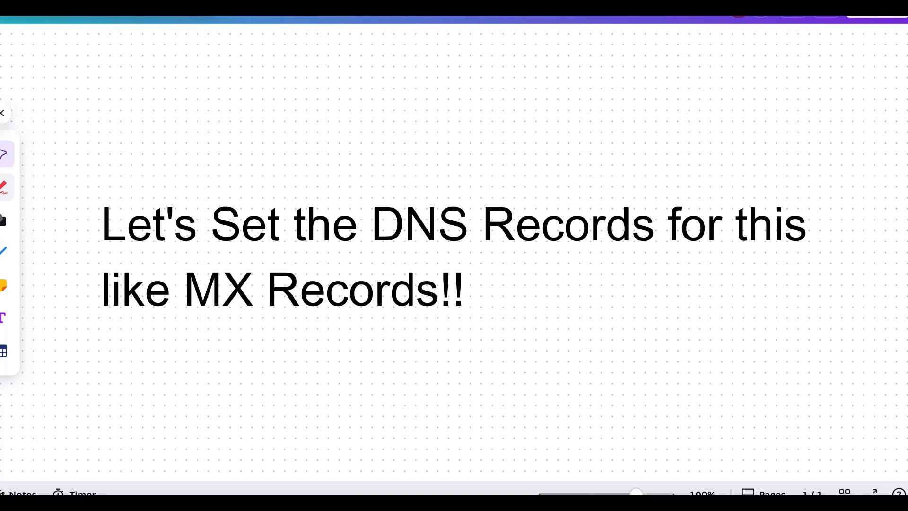
Pick the blue pen from Canva's Draw tool, then return to the GoDaddy domains list
left_click(4, 187)
left_click(41, 176)
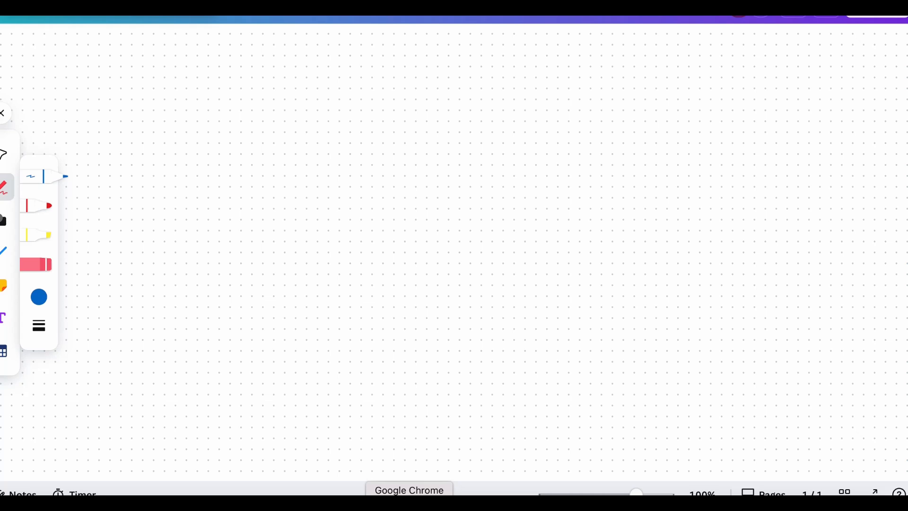
left_click(389, 505)
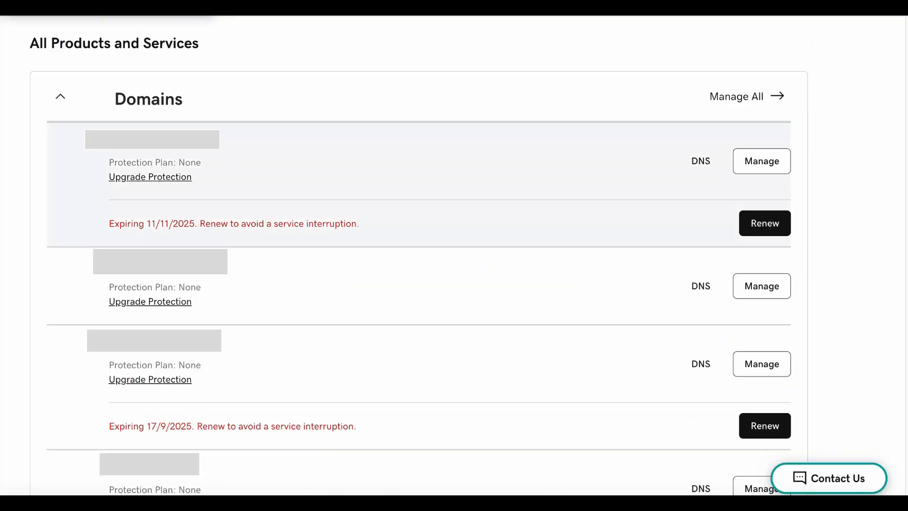
Open DNS Management for the last domain and review its A, NS, CNAME, SOA and MX records
scroll(419, 255, "down", 10)
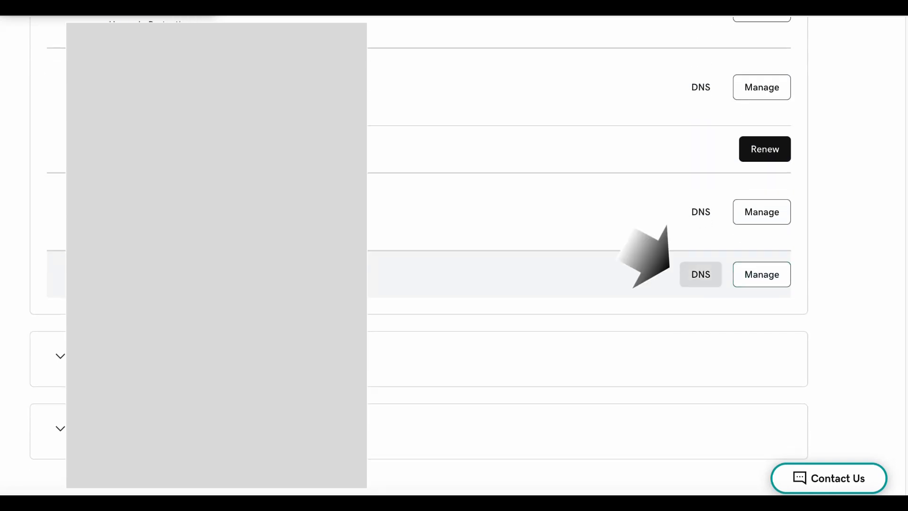
left_click(701, 274)
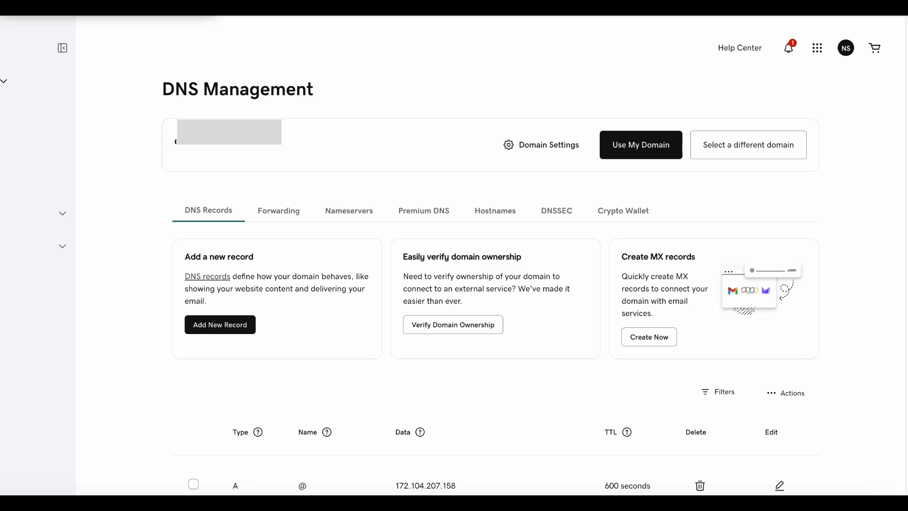
scroll(495, 255, "down", 4)
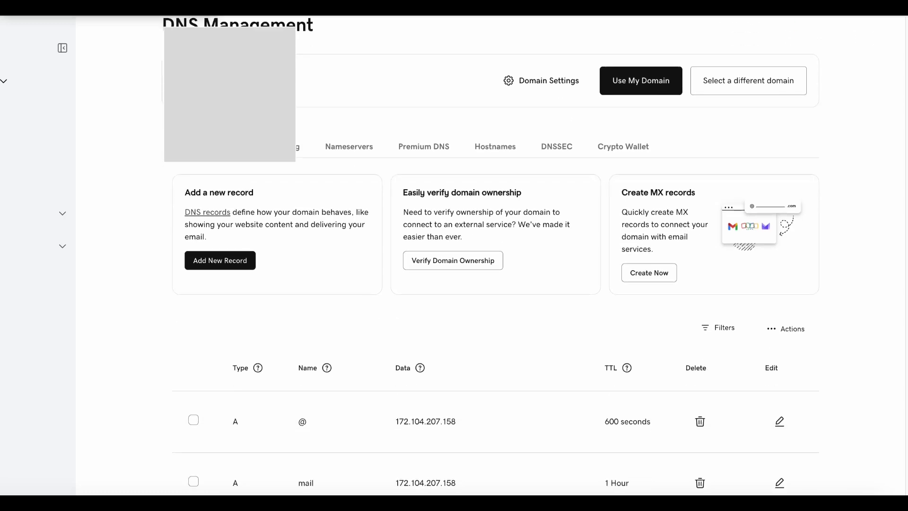
scroll(496, 255, "up", 4)
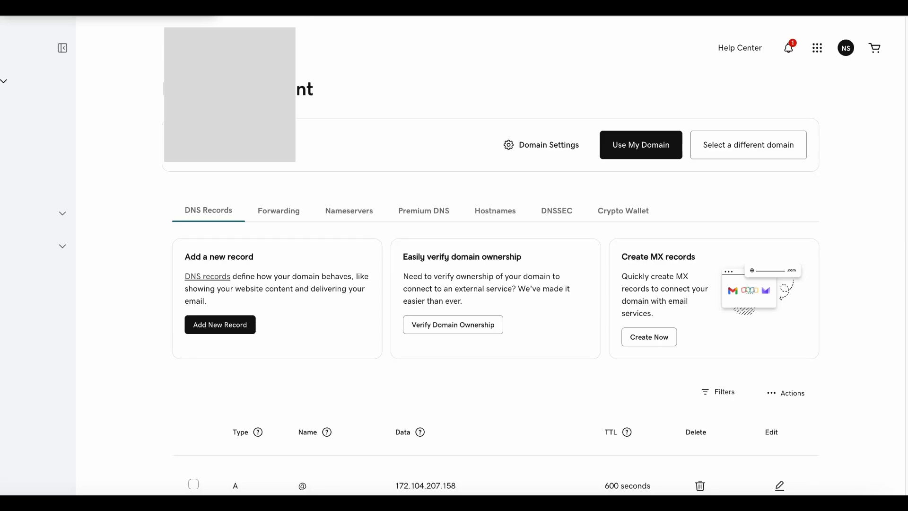
scroll(496, 255, "down", 6)
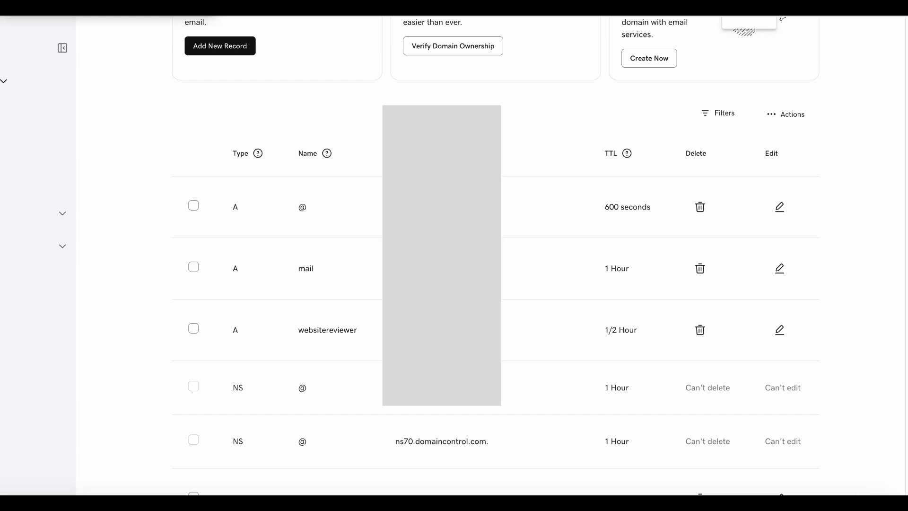
scroll(496, 255, "down", 9)
scroll(495, 255, "up", 4)
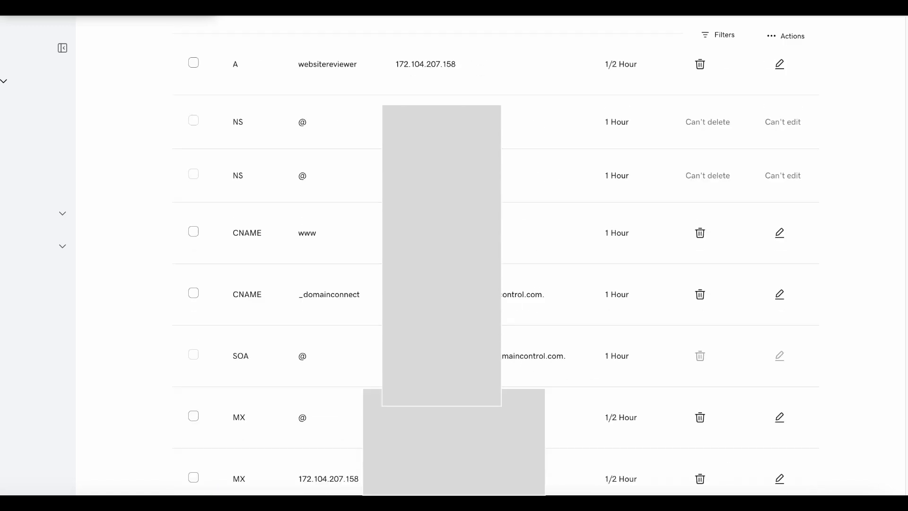
scroll(495, 255, "up", 10)
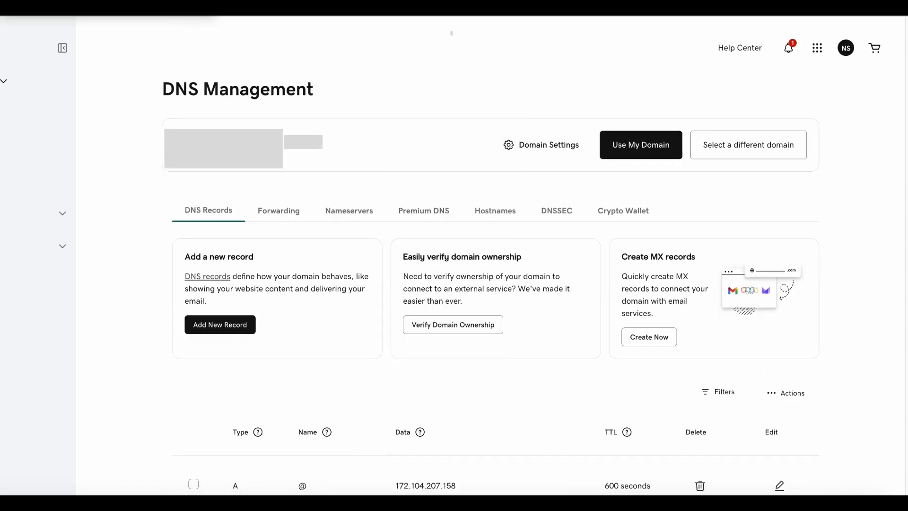
Begin a new A record named 'mail' with the value field still empty
left_click(220, 325)
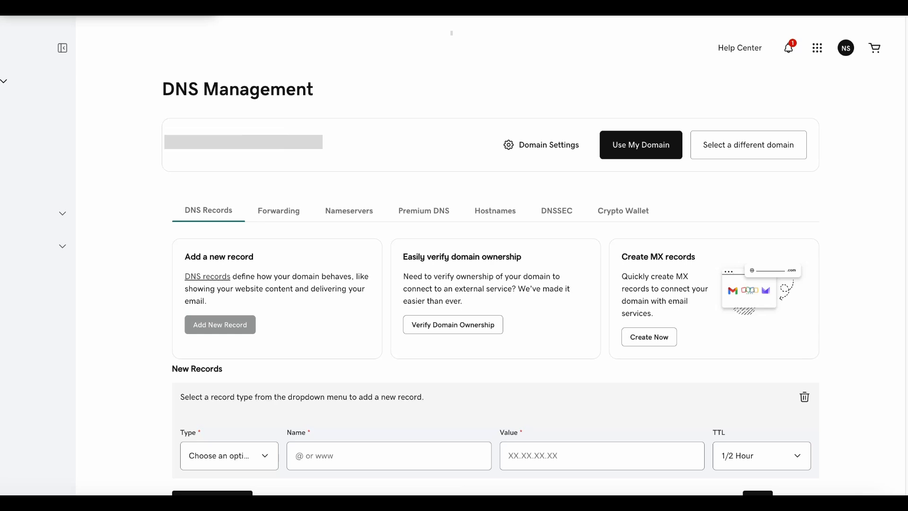
scroll(454, 284, "down", 4)
left_click(230, 271)
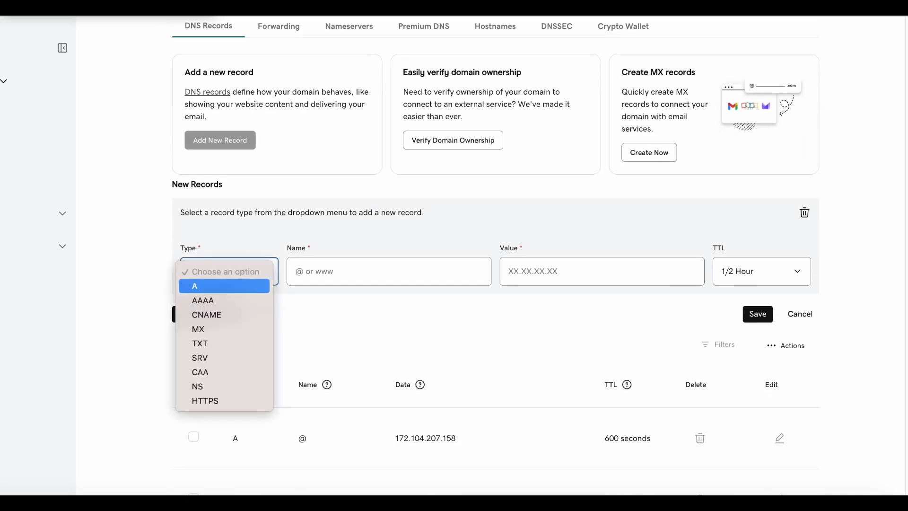
left_click(224, 286)
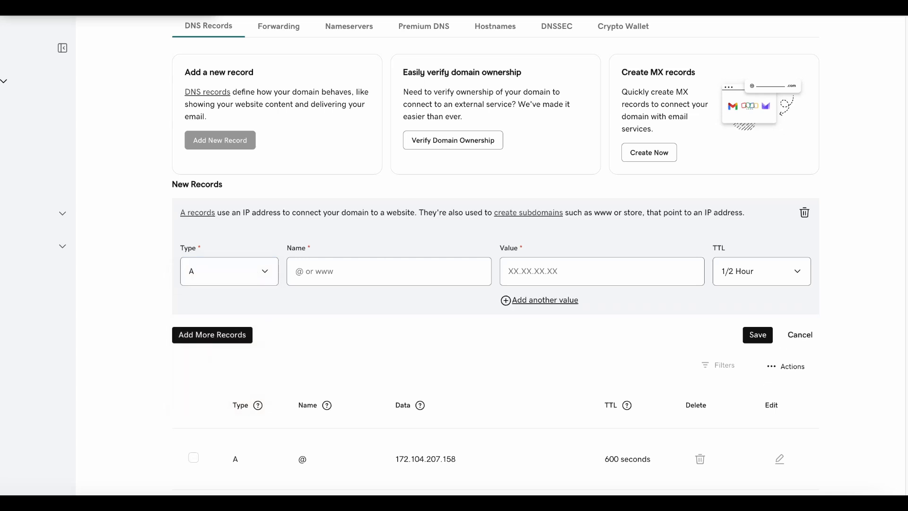
left_click(379, 271)
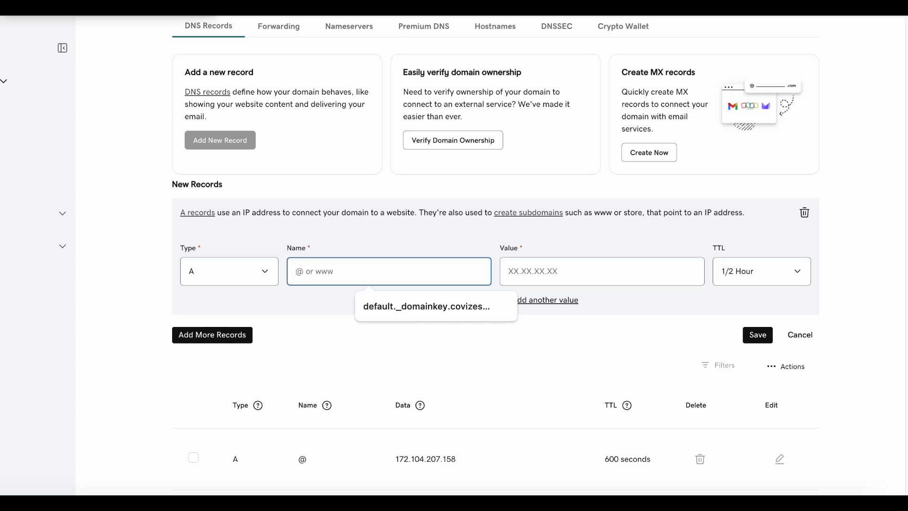
type("mail")
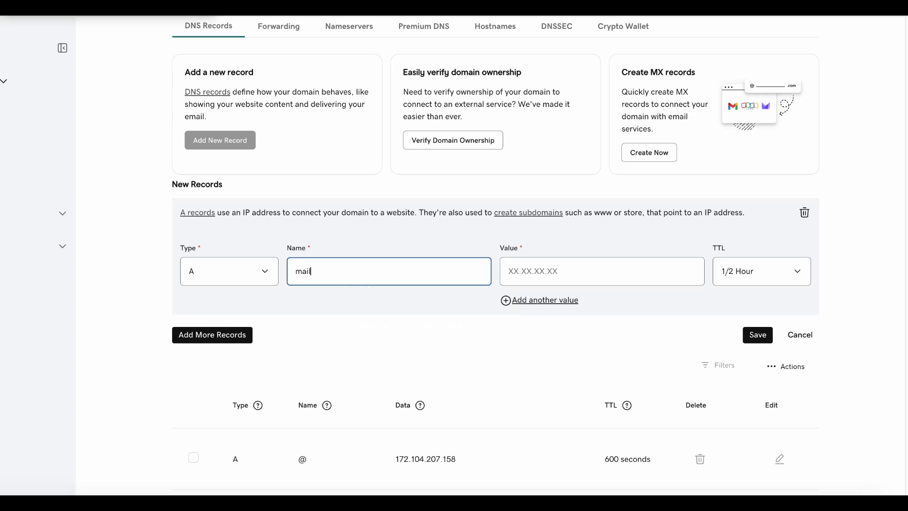
key("Tab")
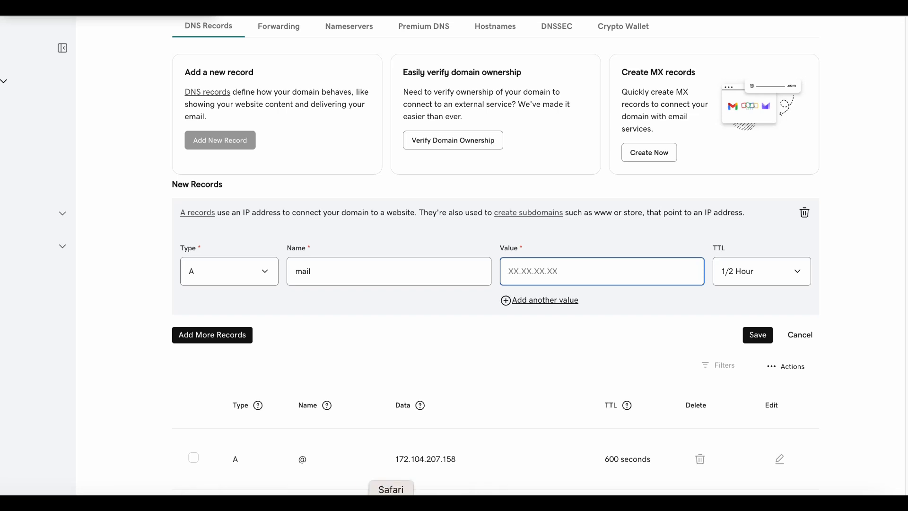
Find and highlight the shared IP 172.104.207.158 on the cPanel tools page
left_click(391, 506)
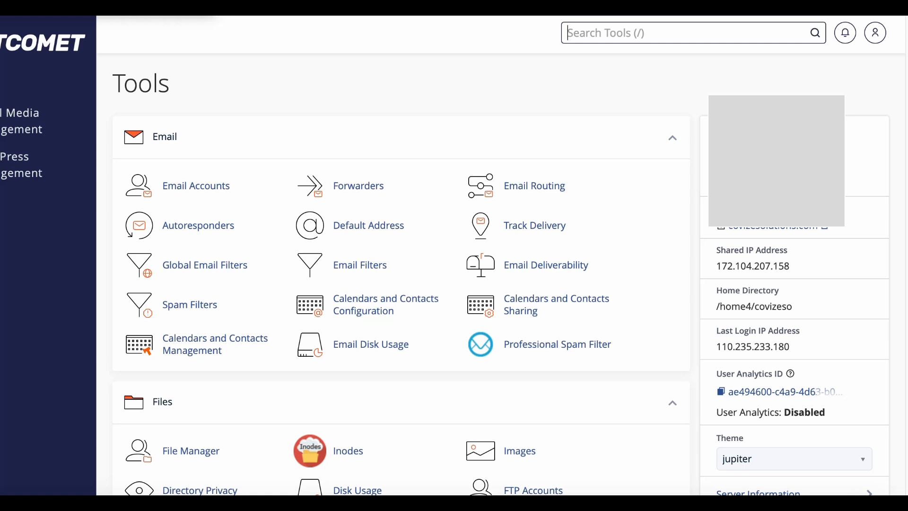
scroll(401, 284, "down", 1)
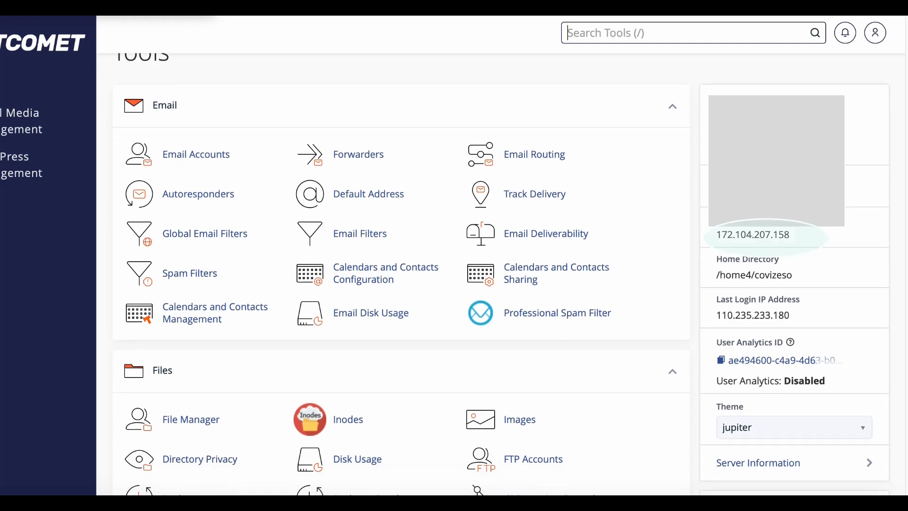
left_click_drag(716, 234, 790, 235)
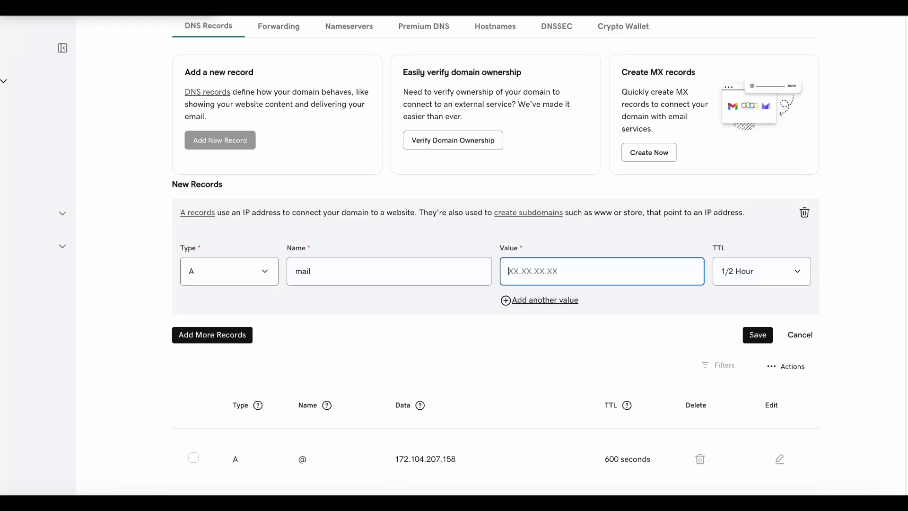
Enter 172.104.207.111 as the mail record's value, then discard that A record draft
type("172.104.207.111")
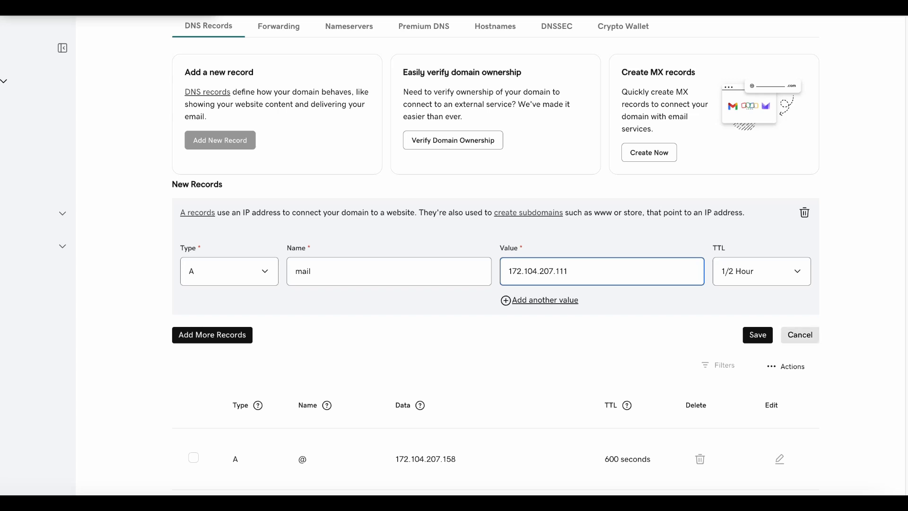
left_click(800, 335)
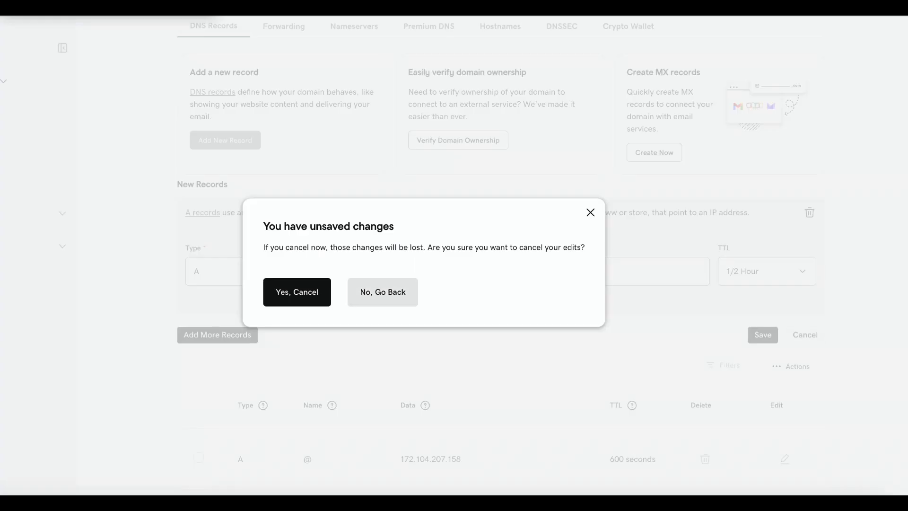
left_click(383, 292)
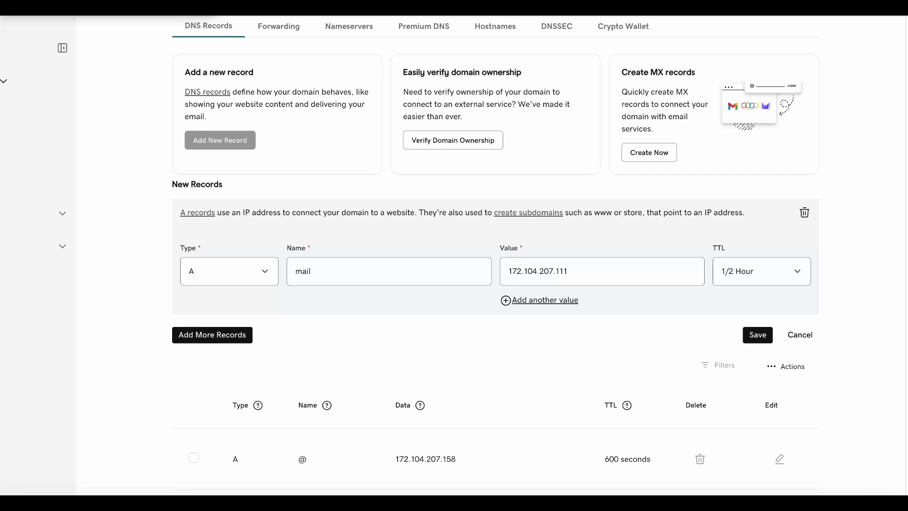
left_click(804, 212)
Add an MX record for @ with priority 20 pointing to mail.covizes.com and save it
left_click(220, 140)
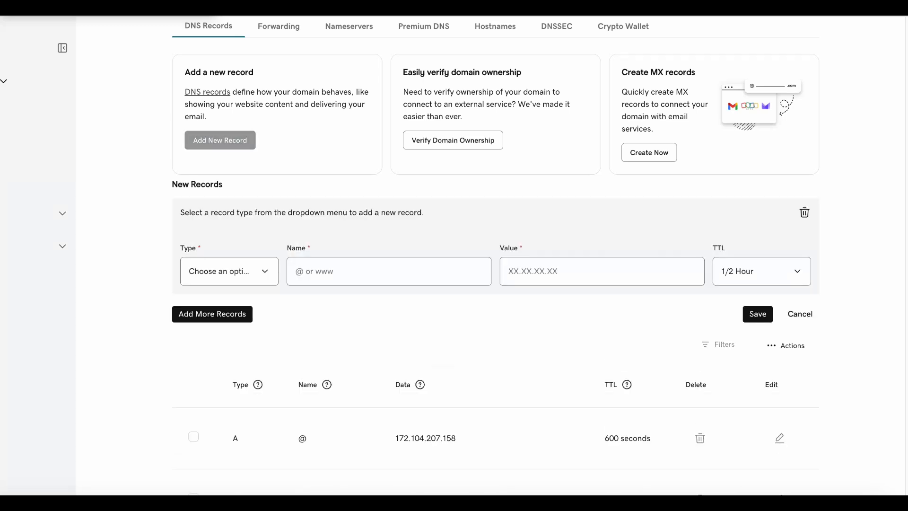
left_click(229, 271)
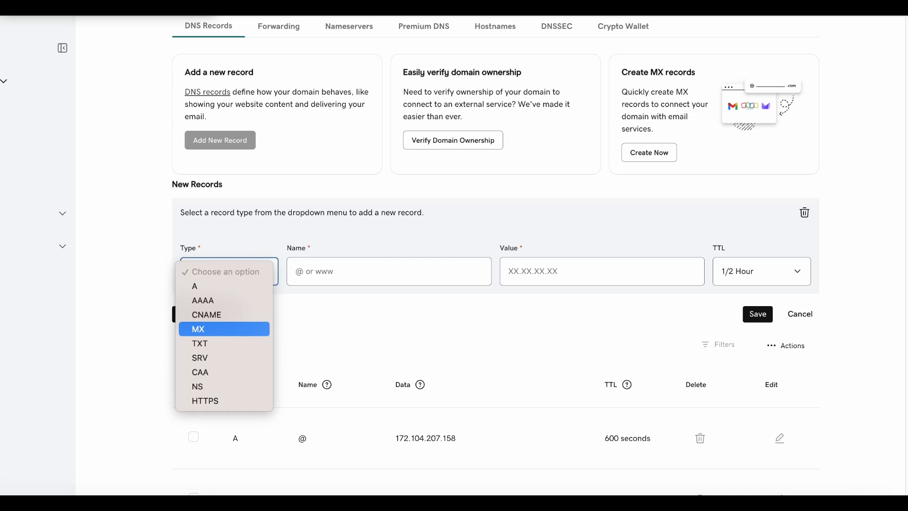
left_click(222, 328)
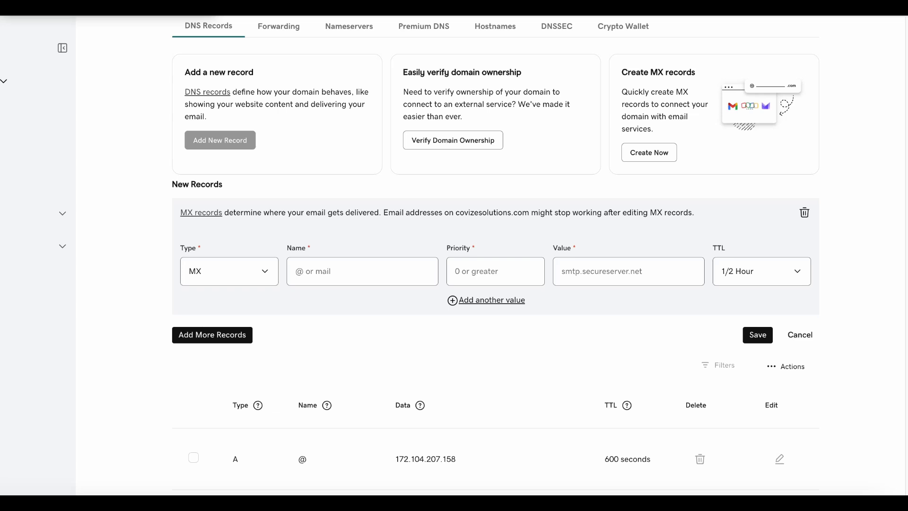
left_click(363, 271)
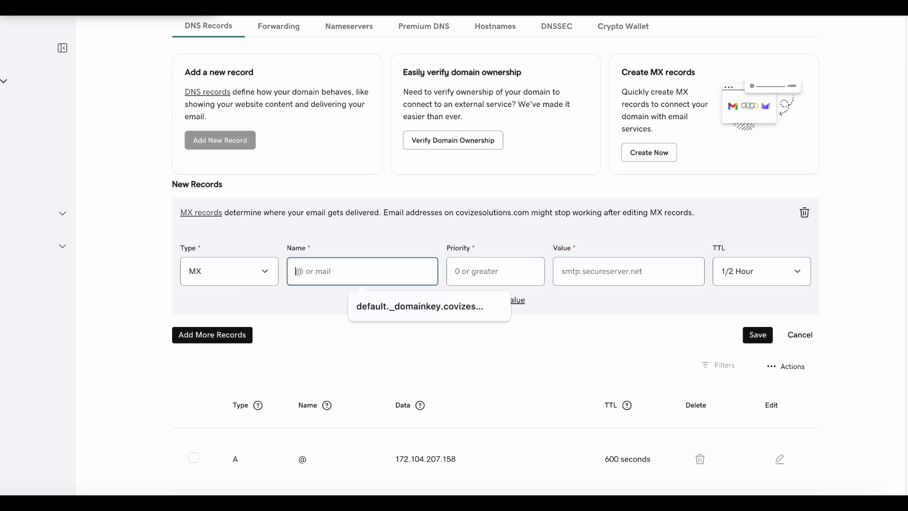
type("@")
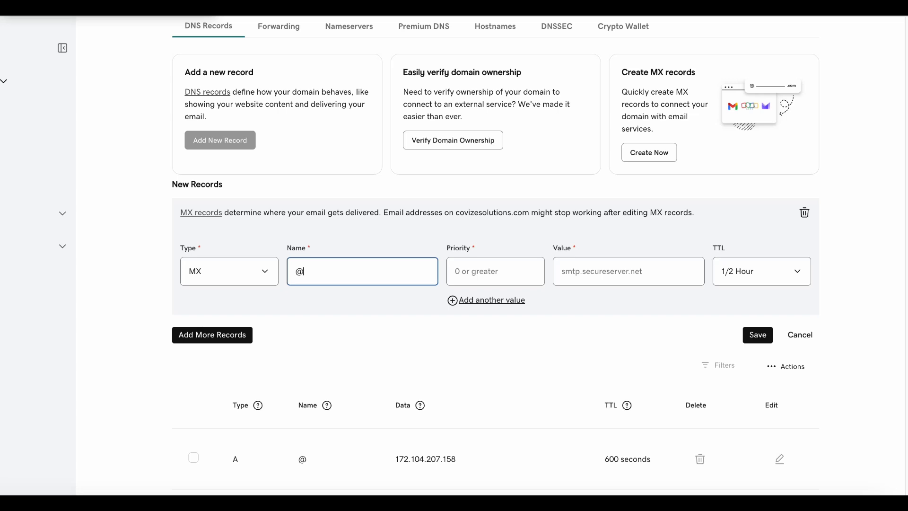
left_click(495, 272)
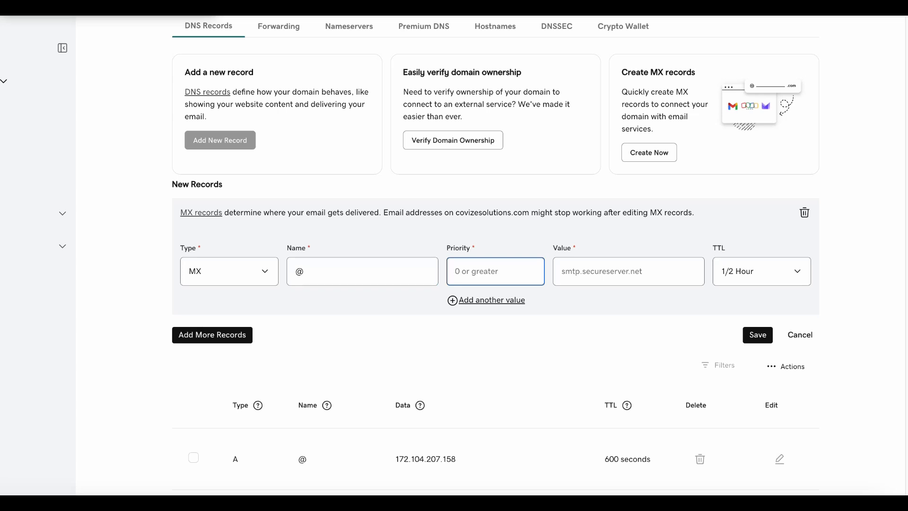
type("20")
left_click(628, 271)
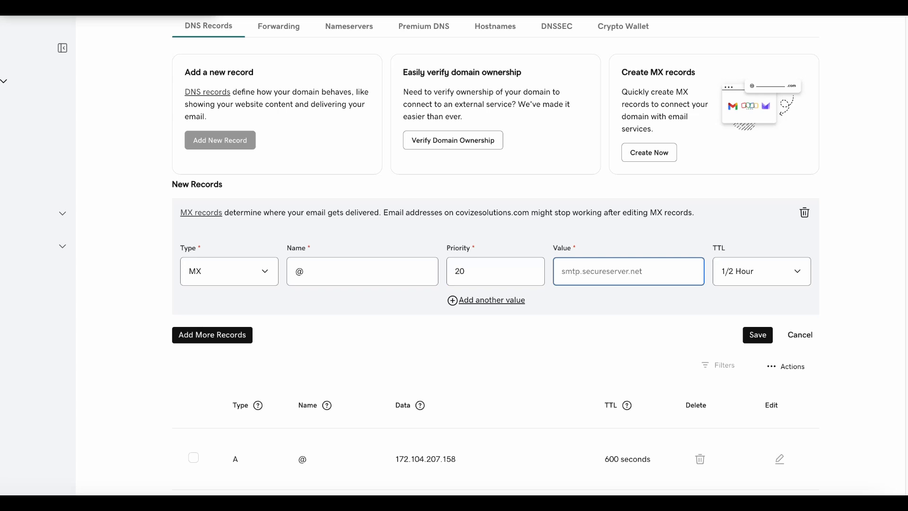
type("mail.covize")
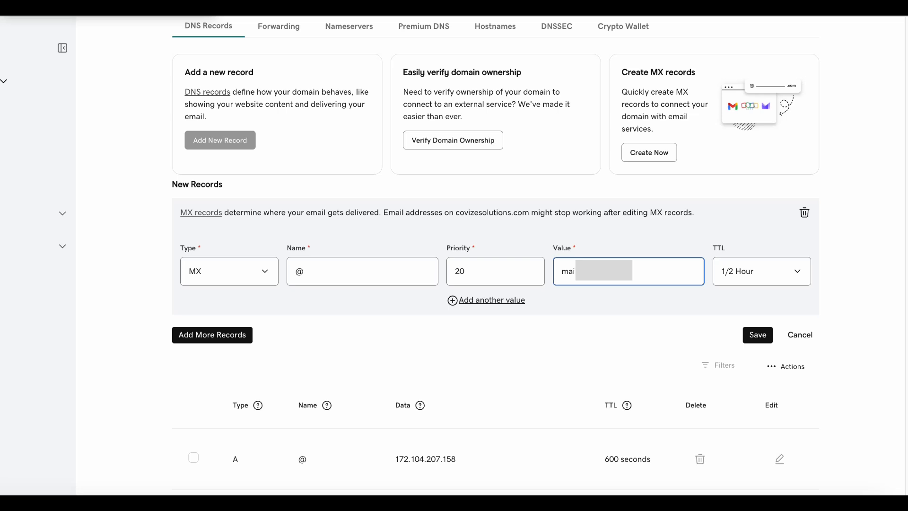
type("s.com")
left_click(804, 213)
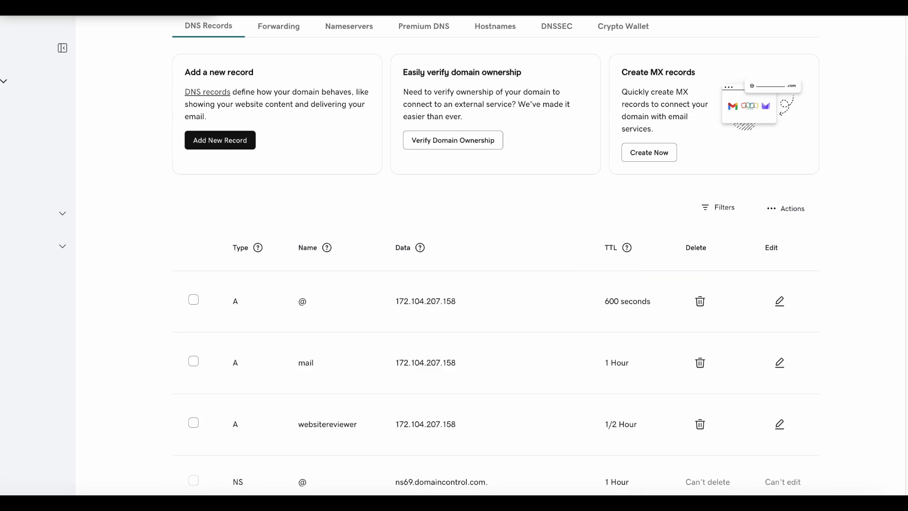
Draft a second MX record: name 172.204.111.111, priority 20, value mail.c.com
left_click(220, 141)
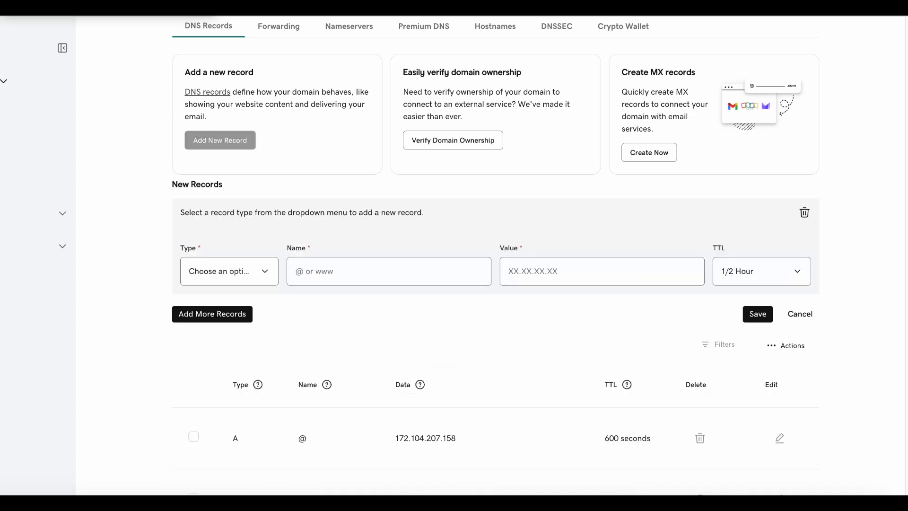
left_click(230, 271)
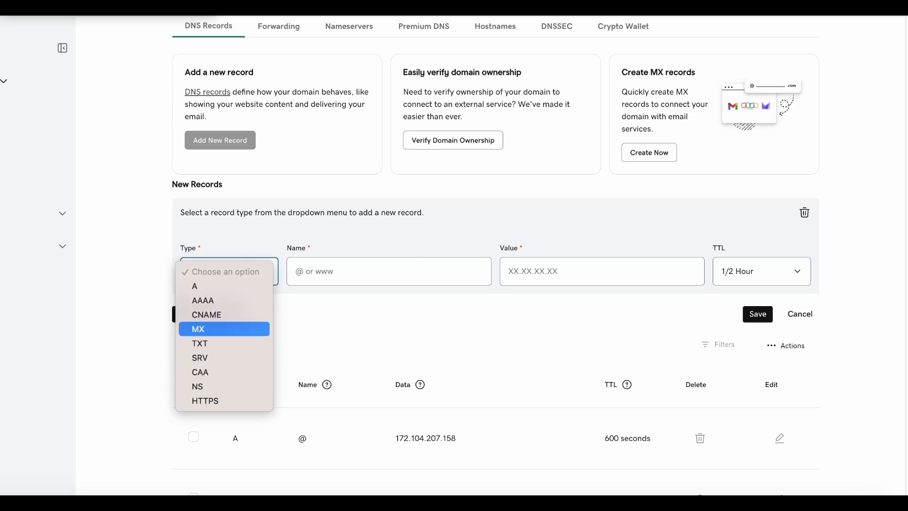
left_click(208, 329)
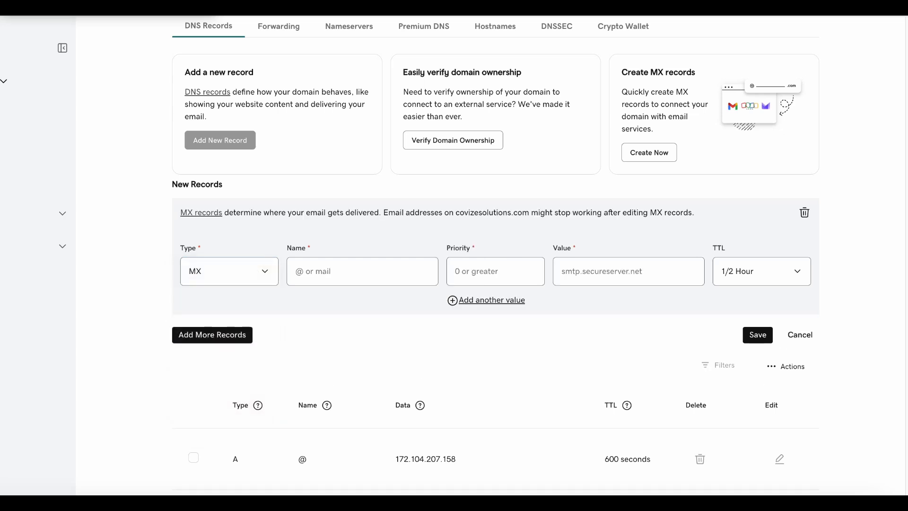
left_click(362, 272)
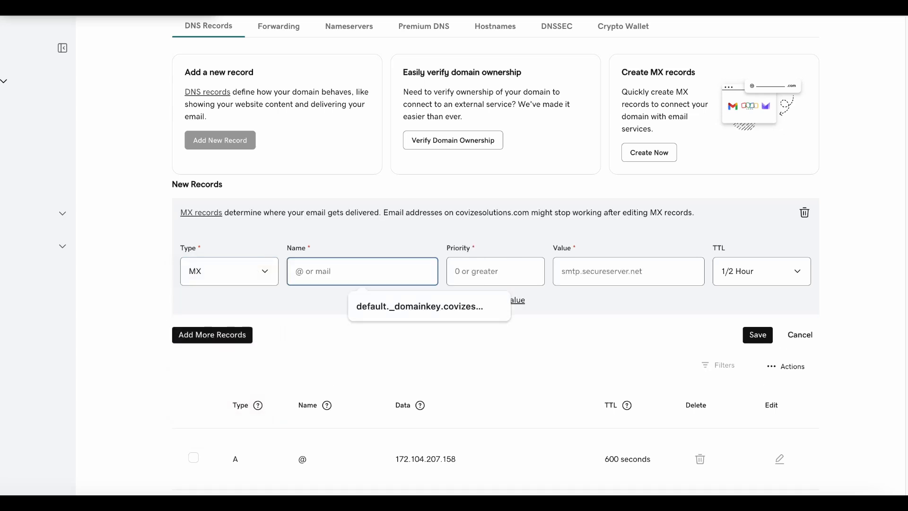
key("Escape")
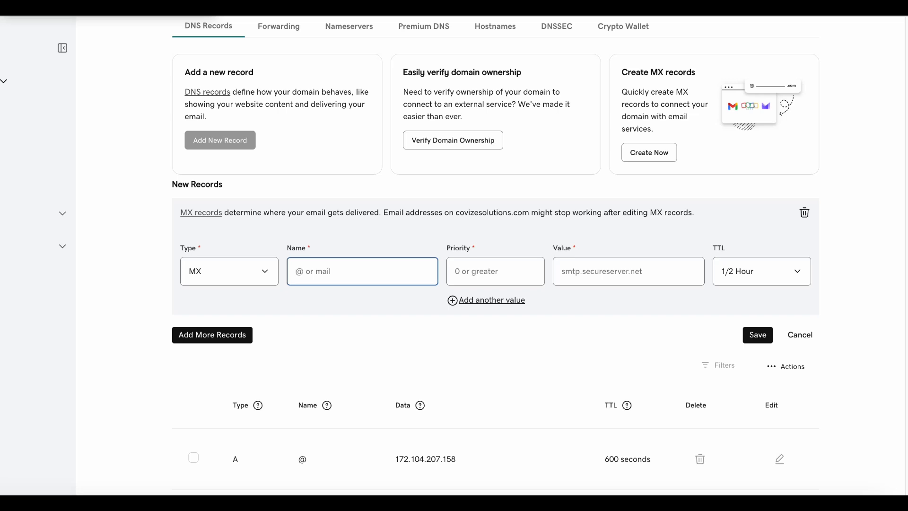
type("172.204.111.111")
left_click(496, 271)
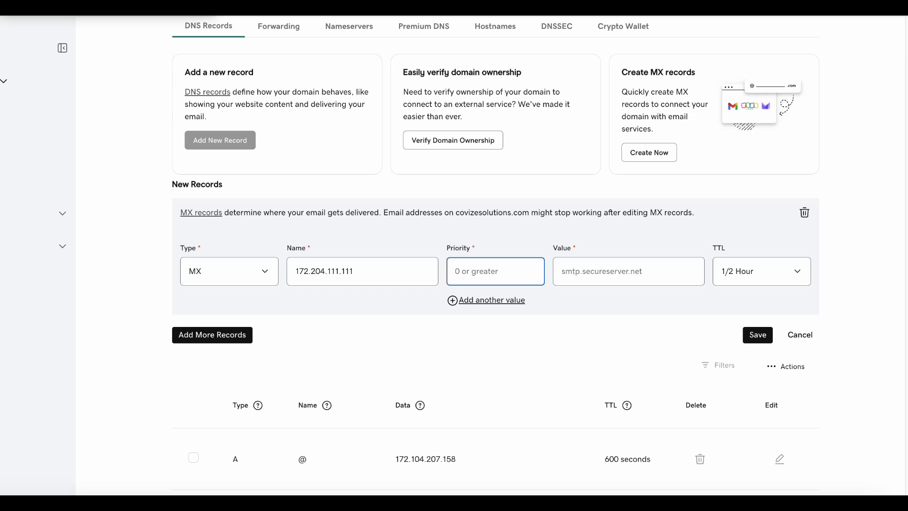
type("20")
left_click(628, 271)
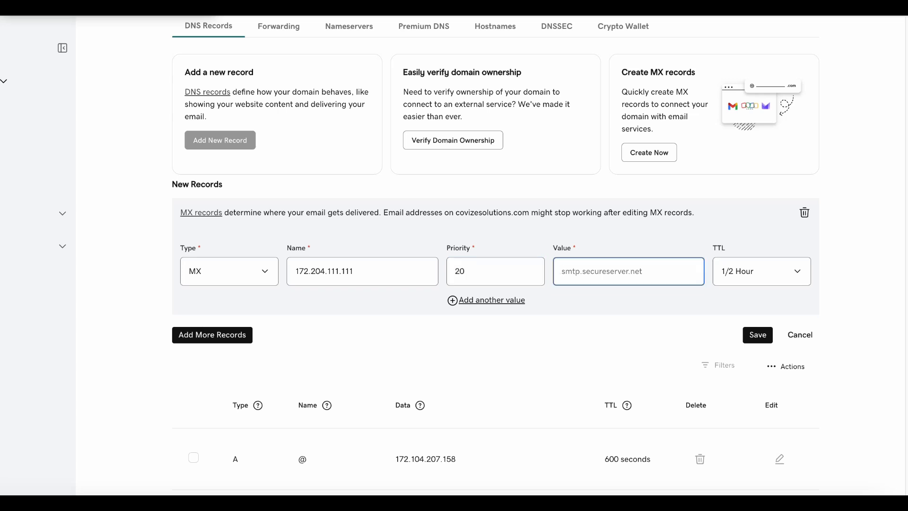
type("mail.c")
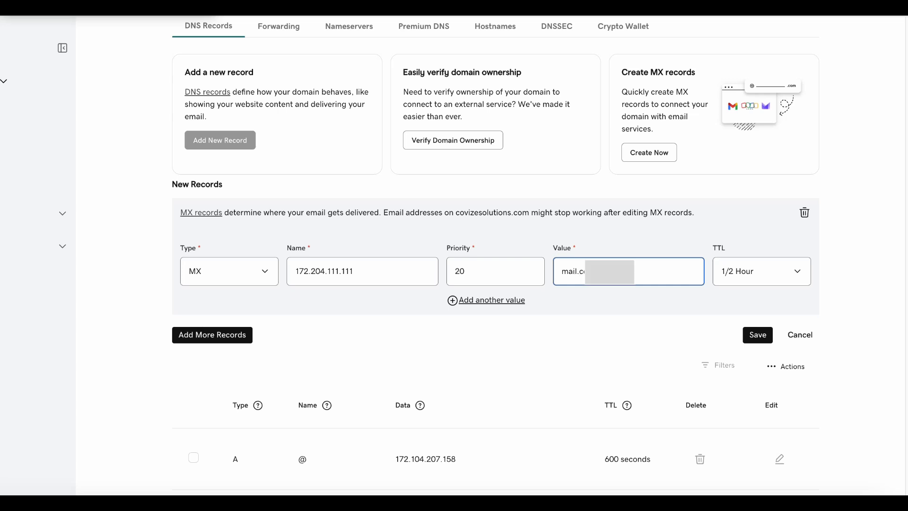
type(".com")
Remove the second MX draft and scroll to the saved @ MX record with priority 20
left_click(804, 212)
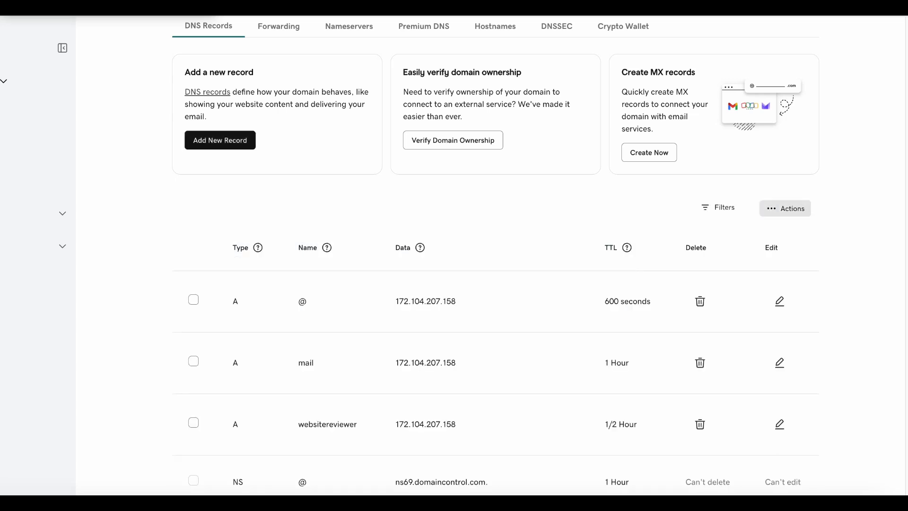
scroll(804, 213, "down", 3)
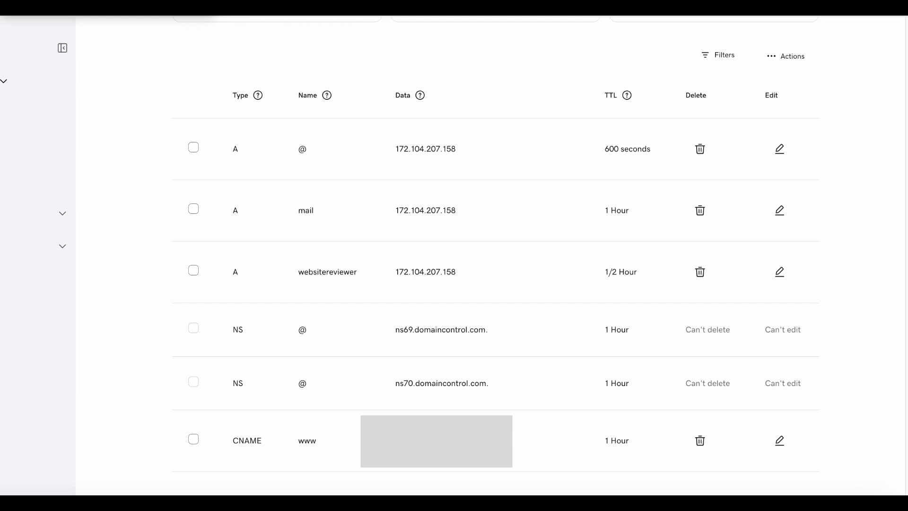
scroll(496, 255, "down", 7)
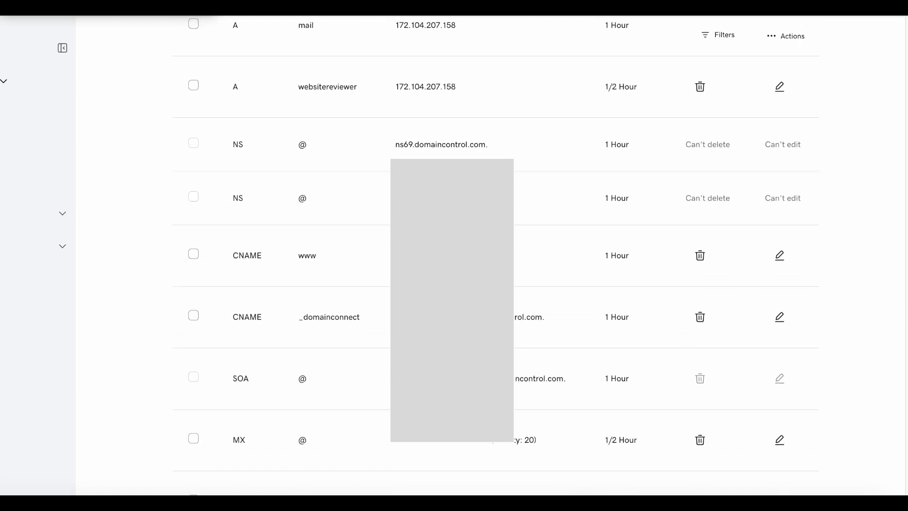